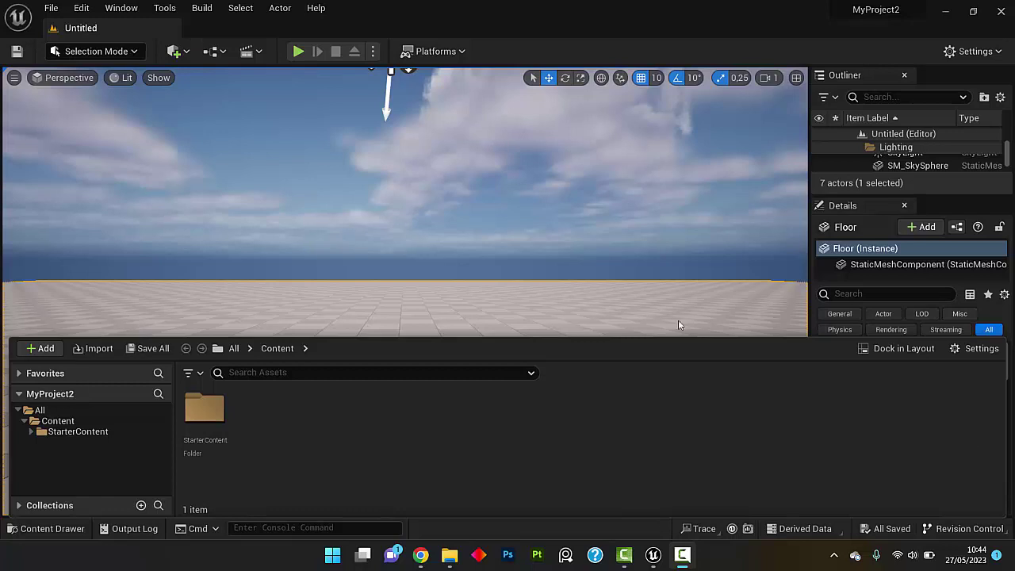
Step: Check the locally downloaded Damaged Road surface in Quixel Bridge, then close Bridge
{"action": "left_click", "coordinate": [185, 52]}
{"action": "left_click", "coordinate": [221, 109]}
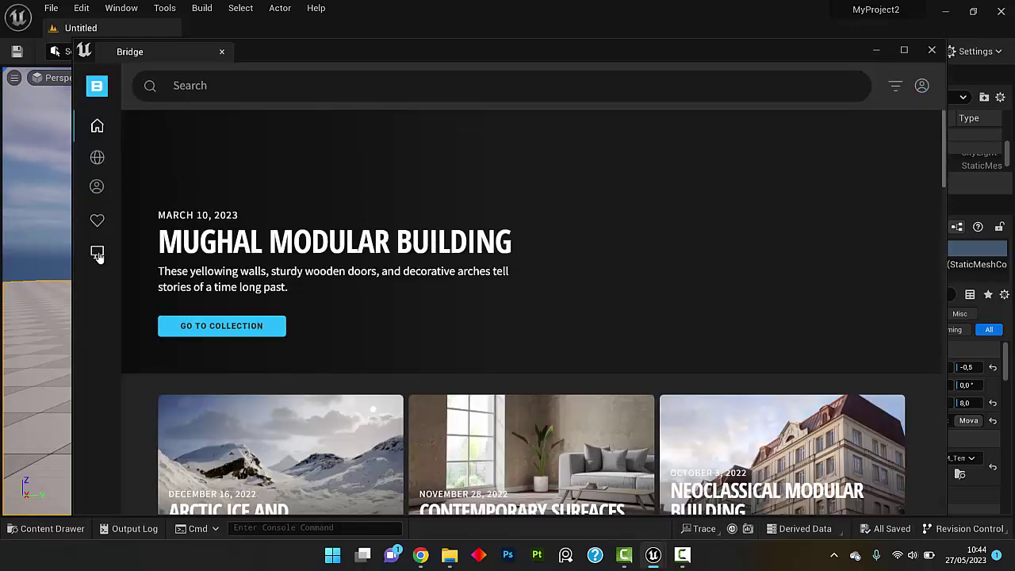
{"action": "left_click", "coordinate": [97, 253]}
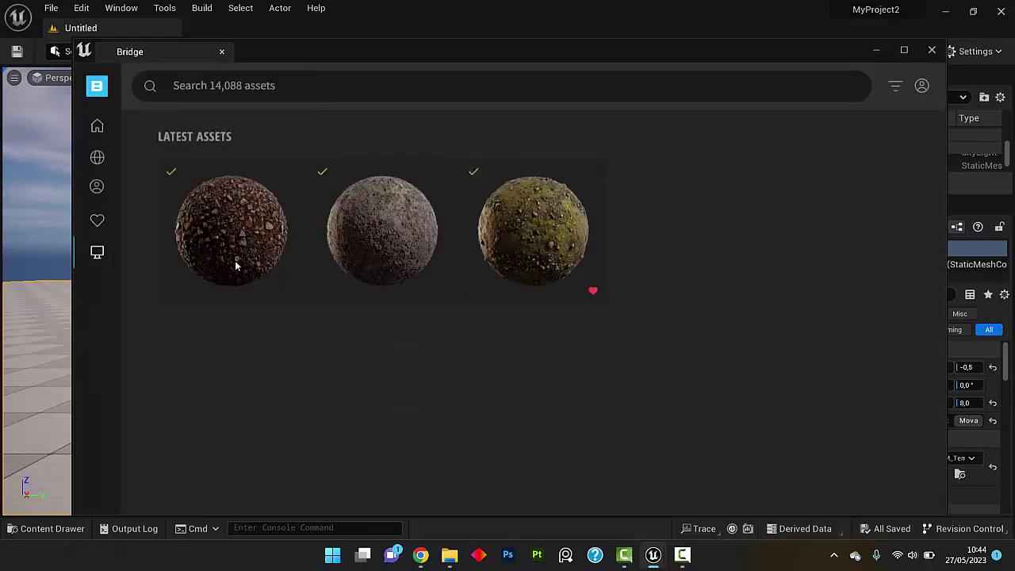
{"action": "left_click", "coordinate": [378, 230]}
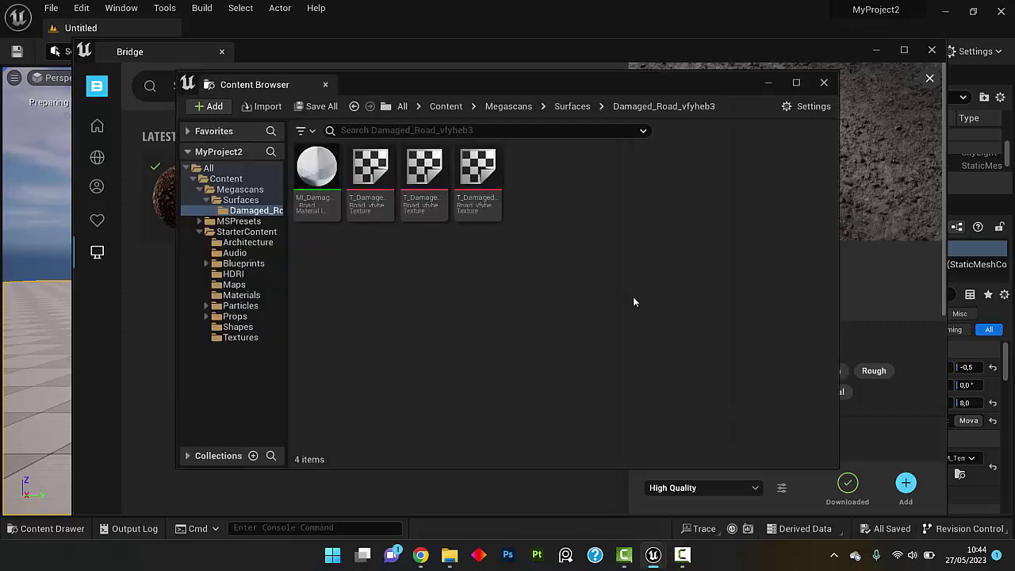
{"action": "left_click", "coordinate": [826, 84]}
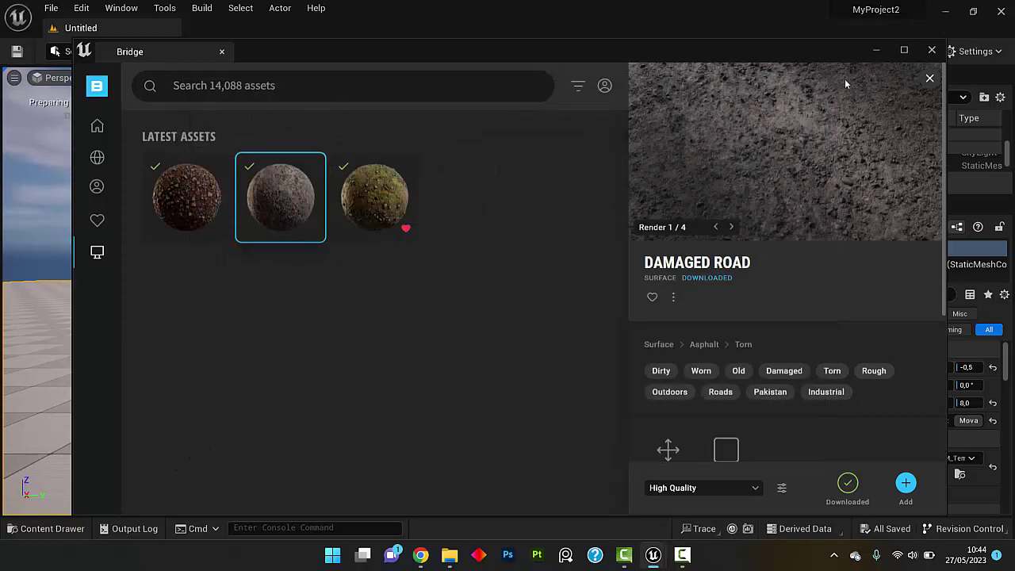
{"action": "left_click", "coordinate": [933, 51]}
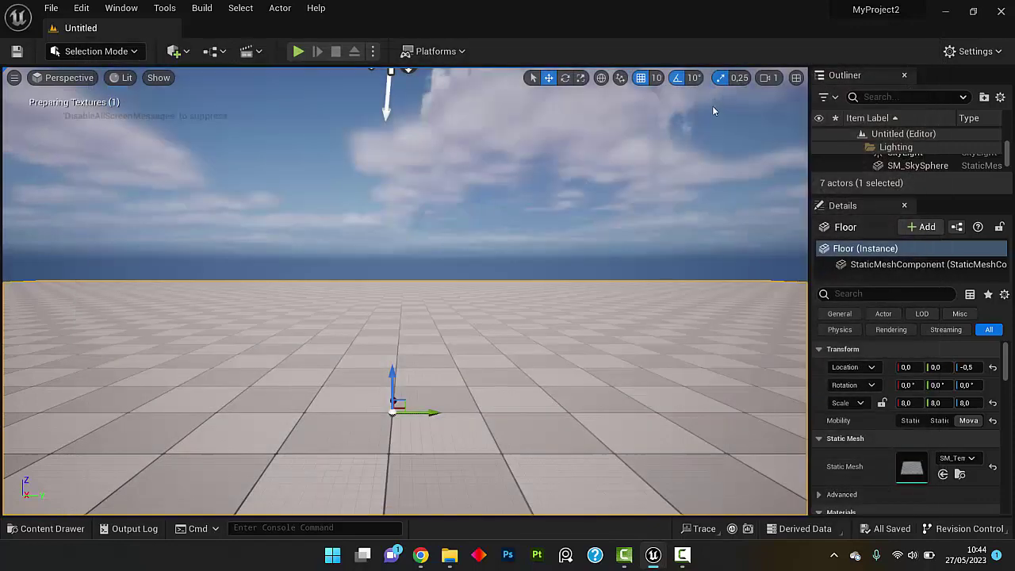
Step: Browse the Content Drawer to Megascans > Surfaces > Damaged_Road and select its material instance
{"action": "left_click", "coordinate": [64, 530]}
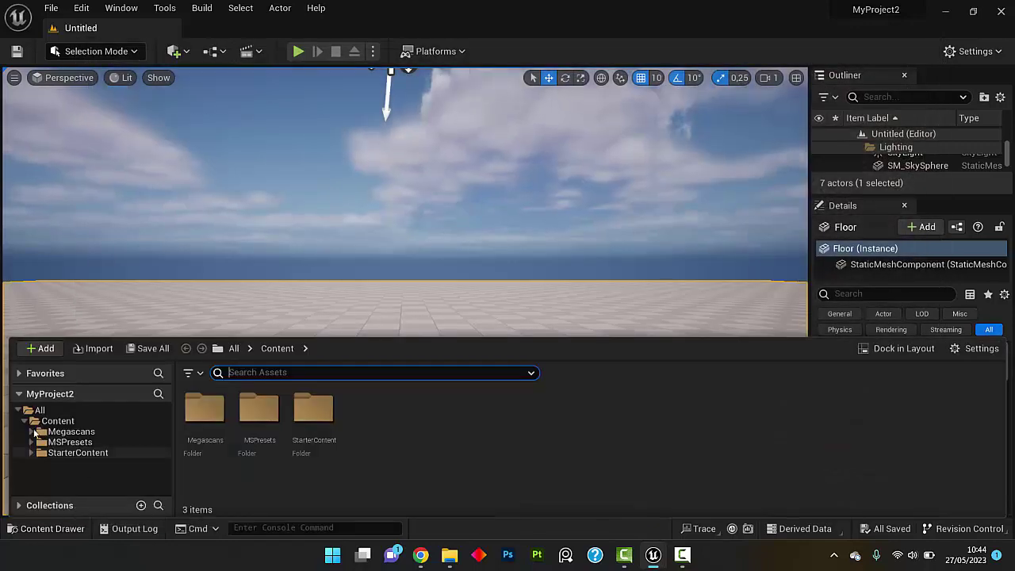
{"action": "left_click", "coordinate": [62, 432]}
{"action": "left_click", "coordinate": [31, 432]}
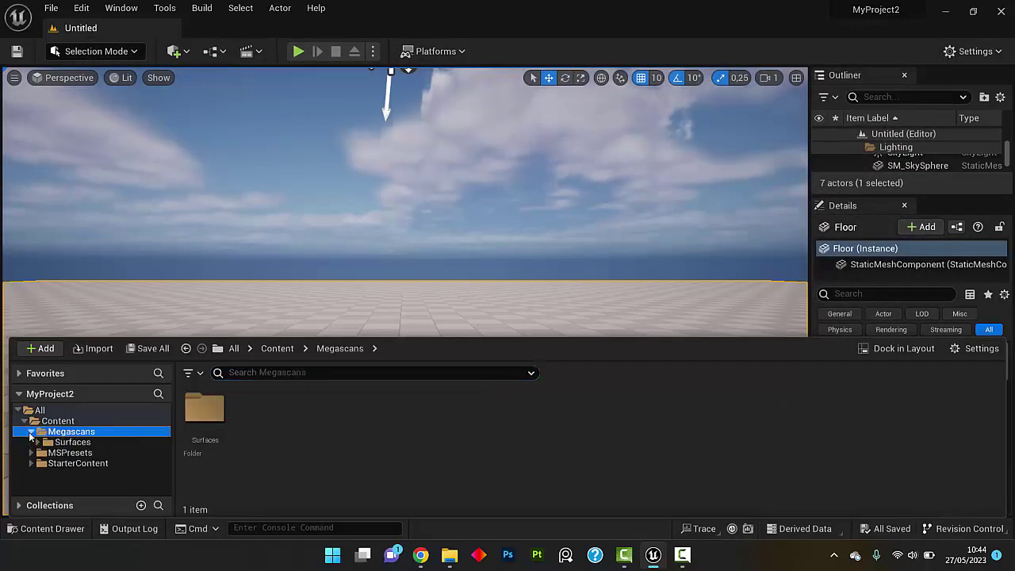
{"action": "left_click", "coordinate": [73, 441]}
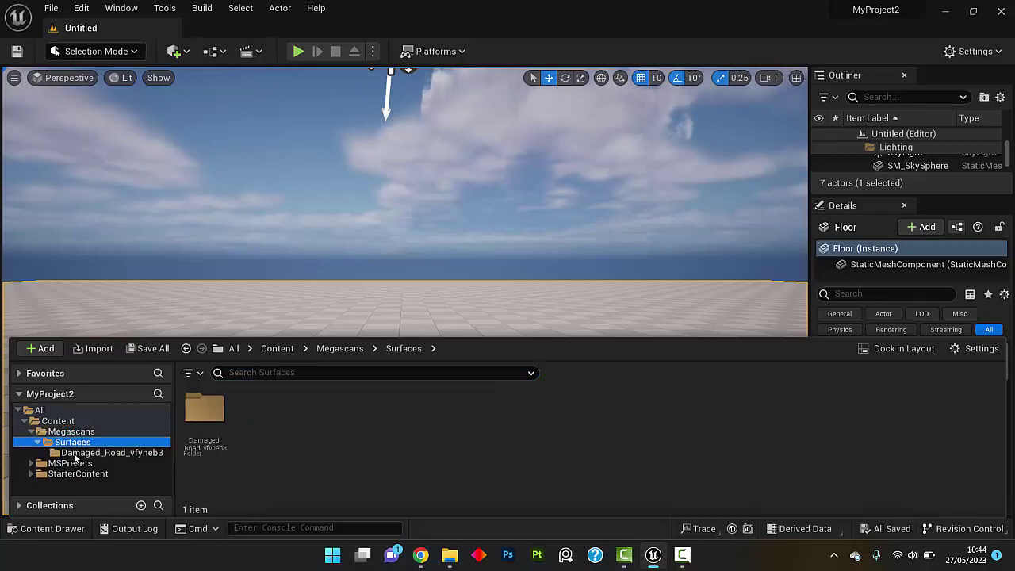
{"action": "left_click", "coordinate": [75, 452]}
{"action": "left_click", "coordinate": [200, 411]}
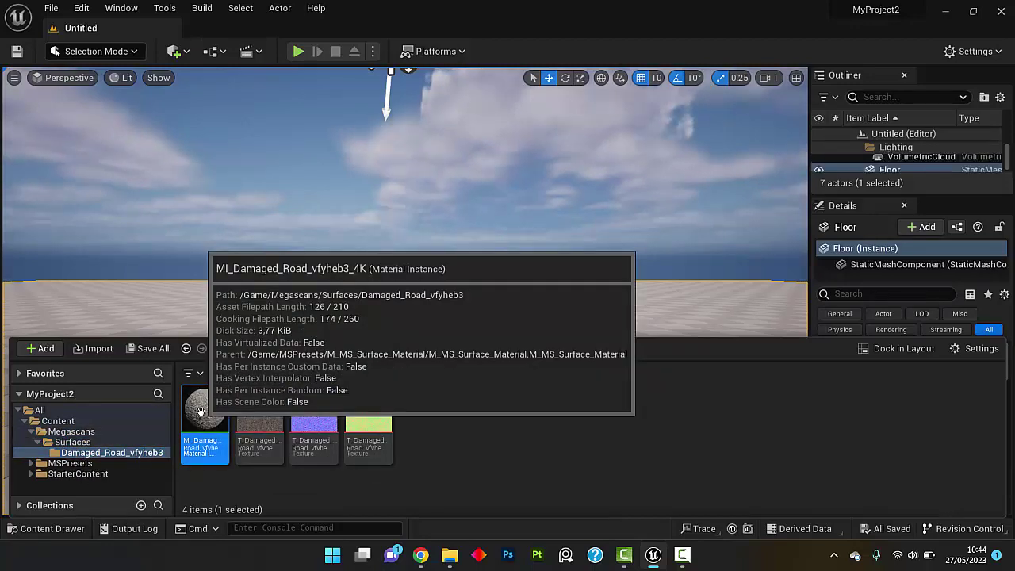
{"action": "left_click_drag", "start_coordinate": [201, 411], "coordinate": [198, 143]}
{"action": "left_click", "coordinate": [185, 53]}
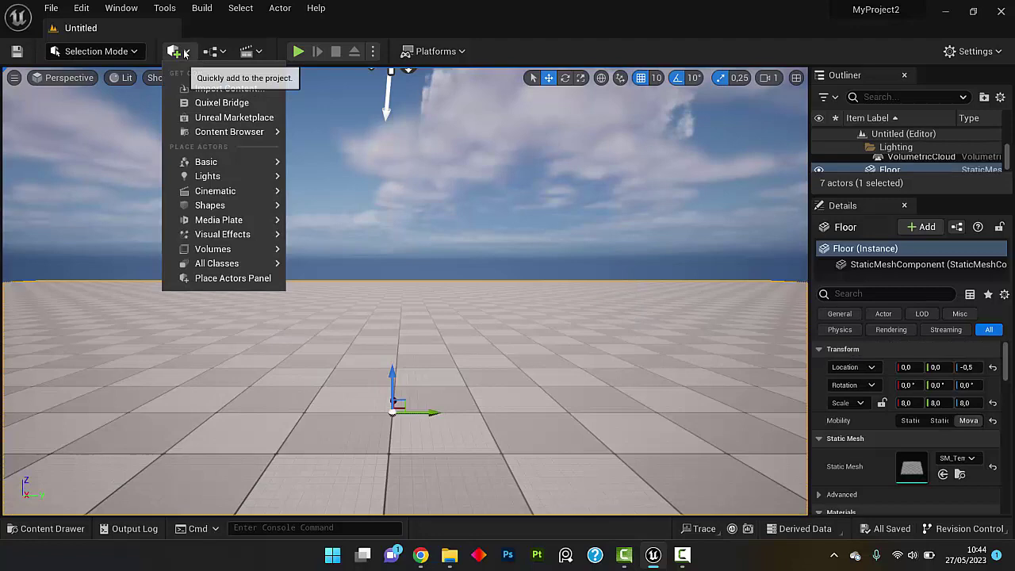
Step: From Damaged Road's Megascans settings in Bridge, create a Material Blend named BlendMaterial in /Game/BlendMaterials
{"action": "left_click", "coordinate": [216, 103]}
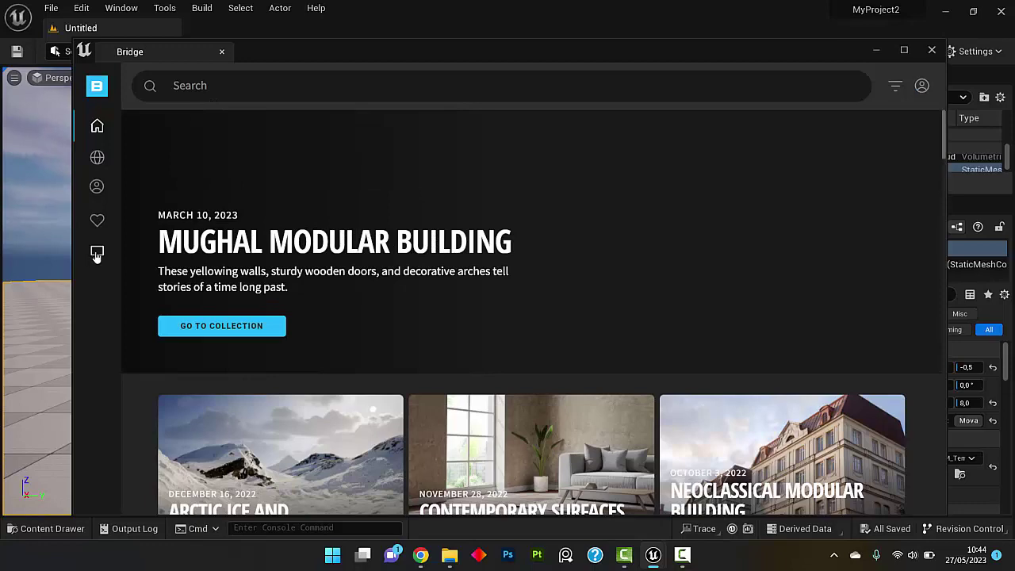
{"action": "left_click", "coordinate": [96, 253]}
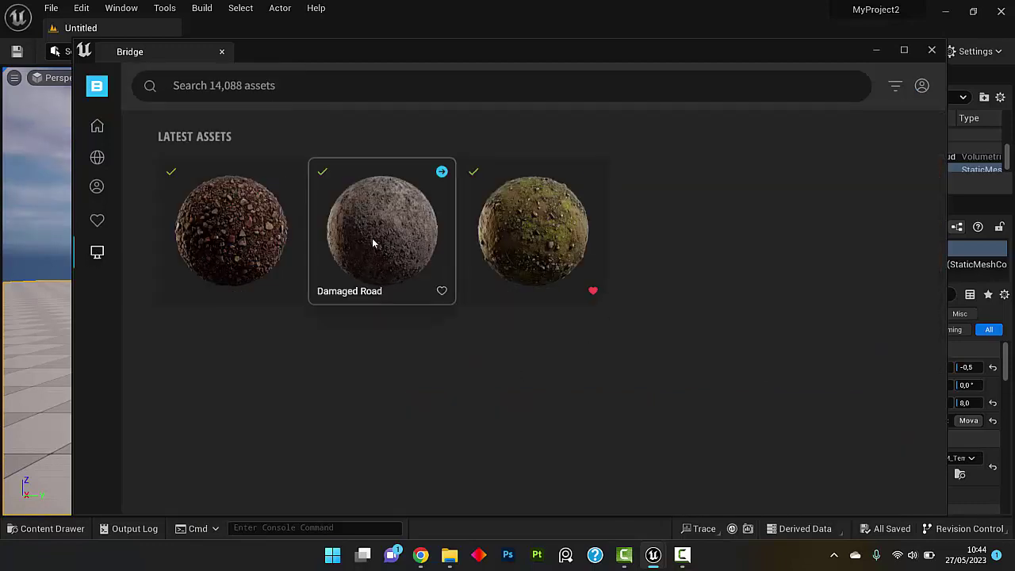
{"action": "left_click", "coordinate": [372, 238]}
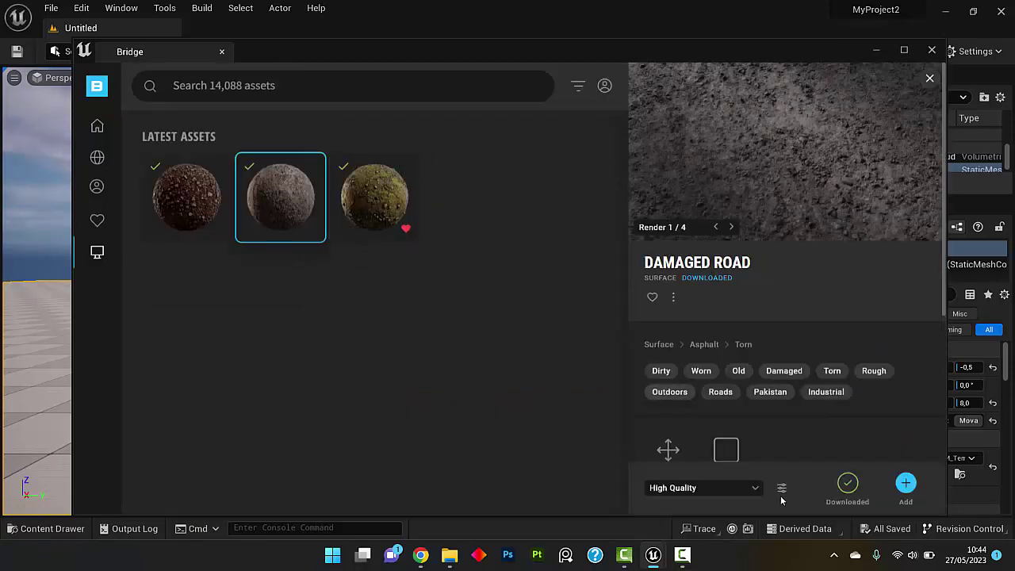
{"action": "left_click", "coordinate": [782, 488]}
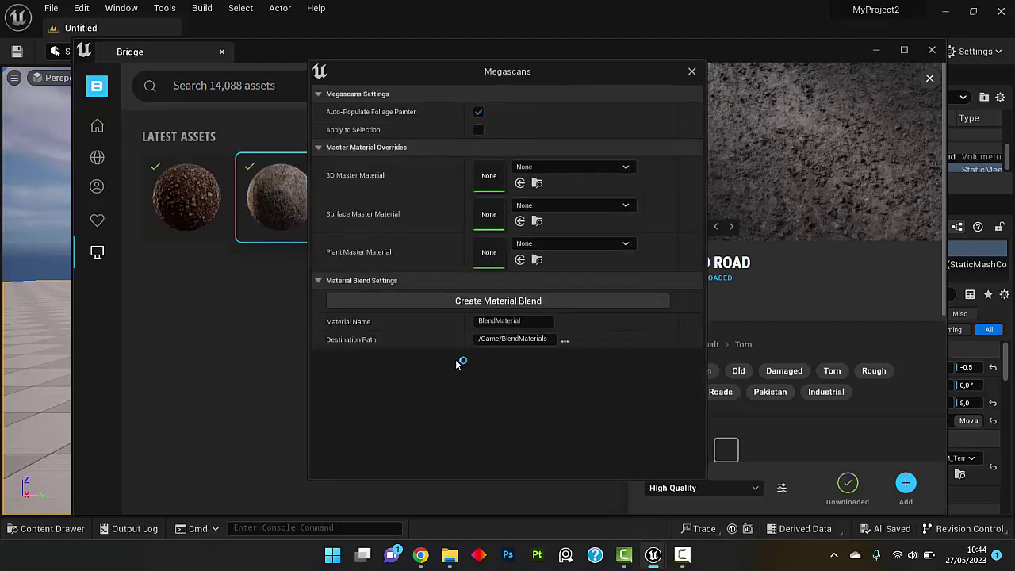
{"action": "left_click", "coordinate": [486, 302]}
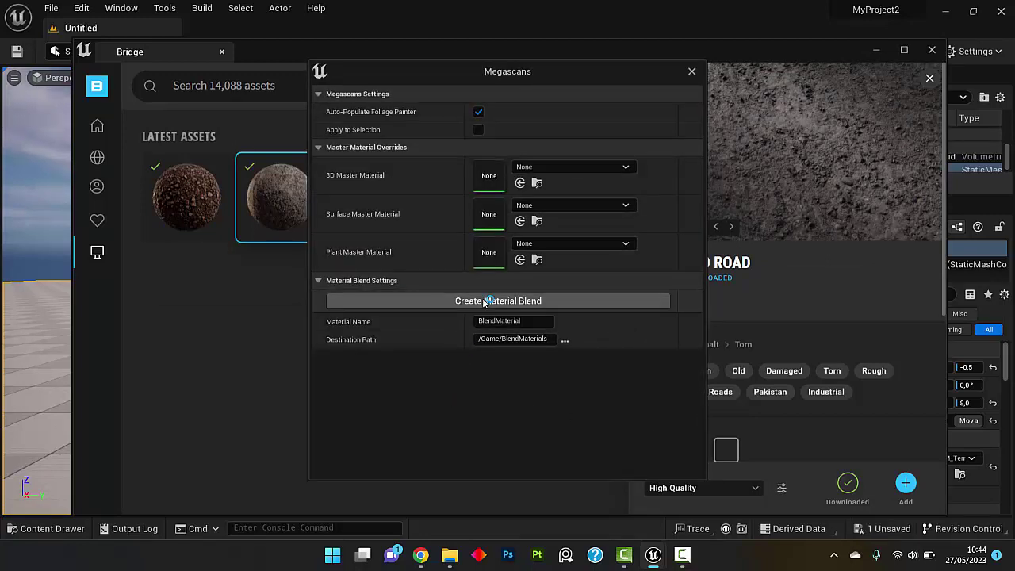
{"action": "left_click", "coordinate": [689, 72]}
Step: Open BlendMaterial from the BlendMaterials folder and enlarge its material editor window
{"action": "left_click", "coordinate": [932, 51]}
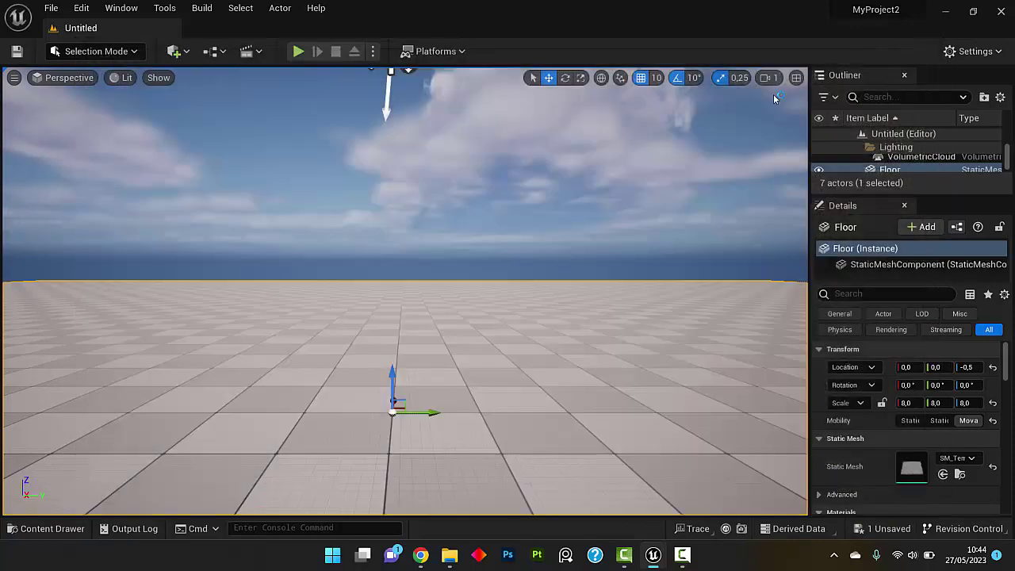
{"action": "left_click", "coordinate": [53, 528]}
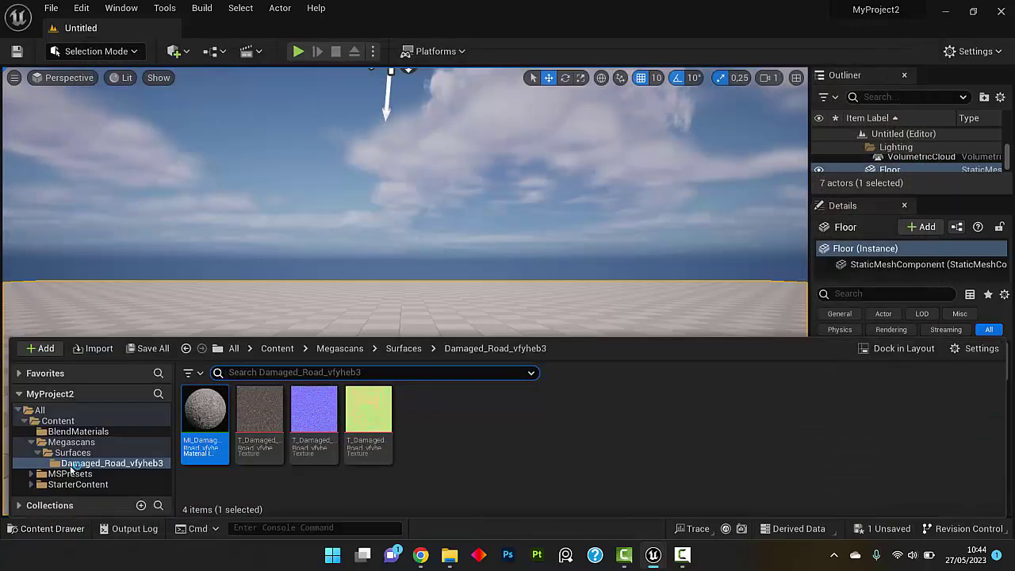
{"action": "left_click", "coordinate": [80, 432]}
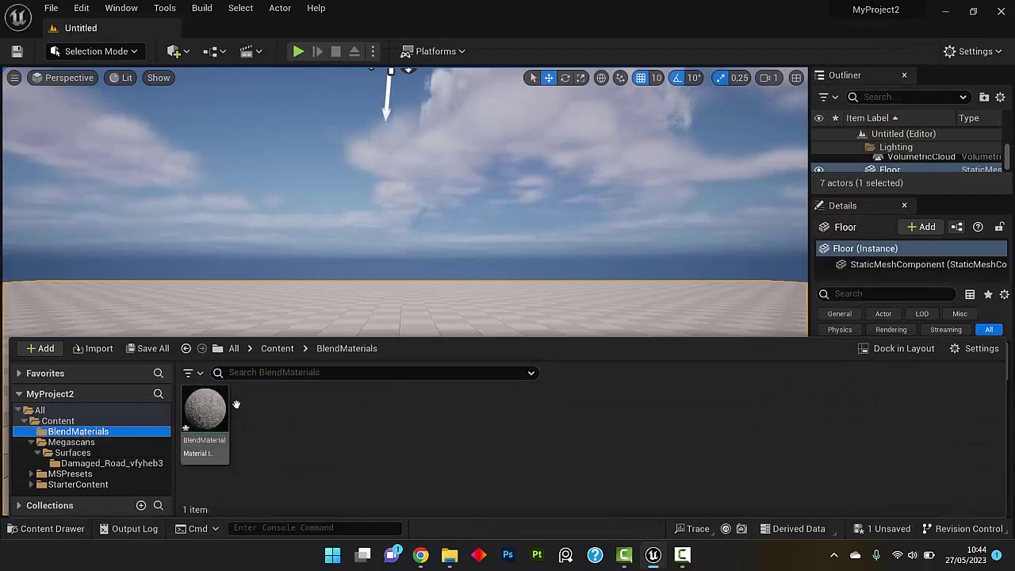
{"action": "left_click", "coordinate": [208, 404]}
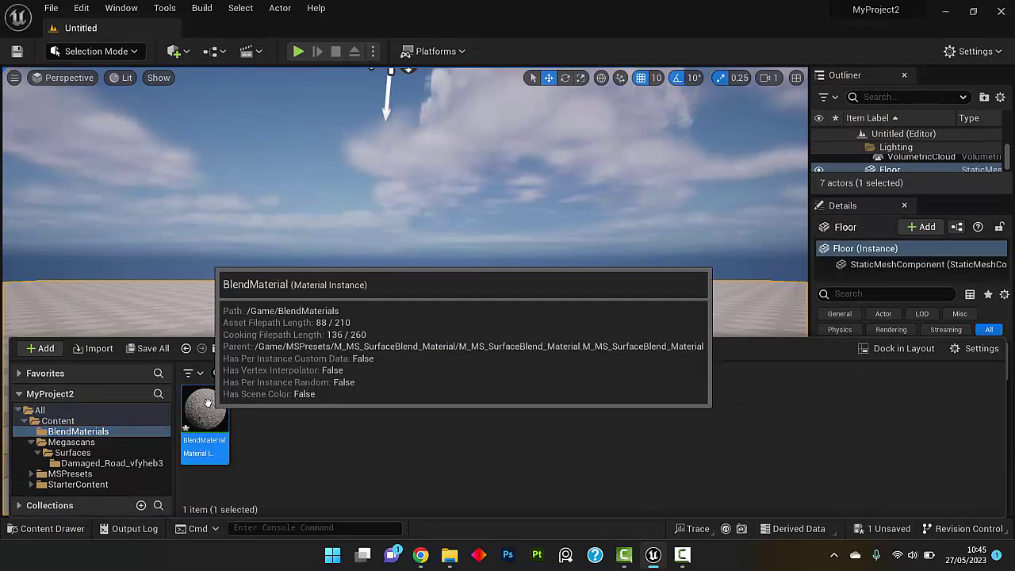
{"action": "double_click", "coordinate": [208, 404]}
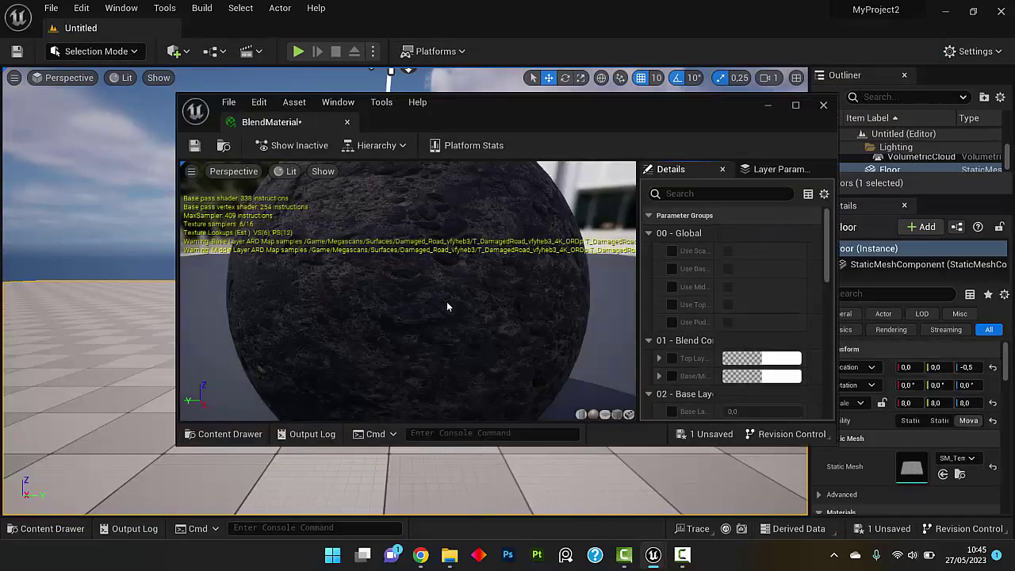
{"action": "left_click_drag", "start_coordinate": [781, 447], "coordinate": [781, 517]}
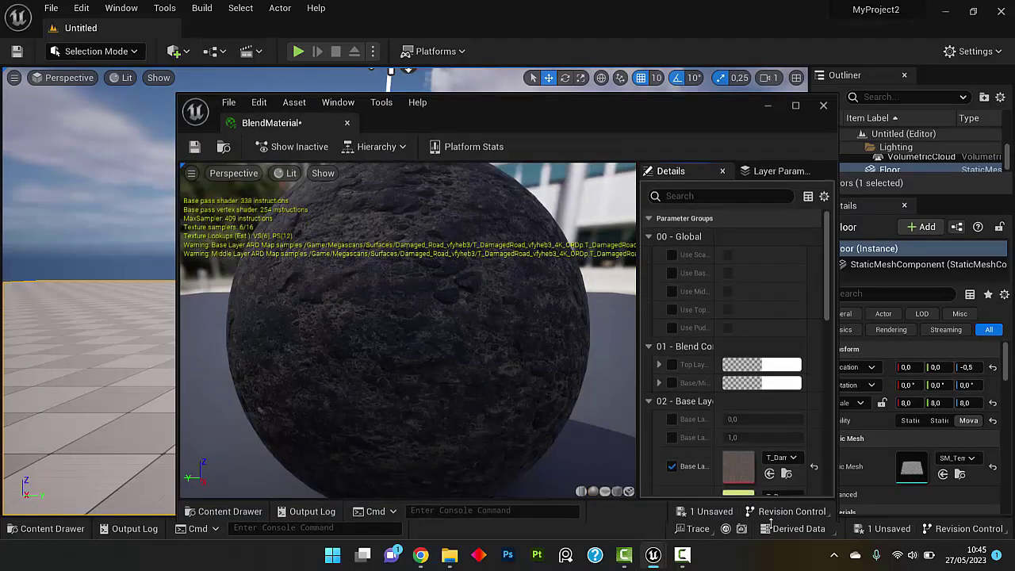
{"action": "left_click_drag", "start_coordinate": [615, 100], "coordinate": [624, 30]}
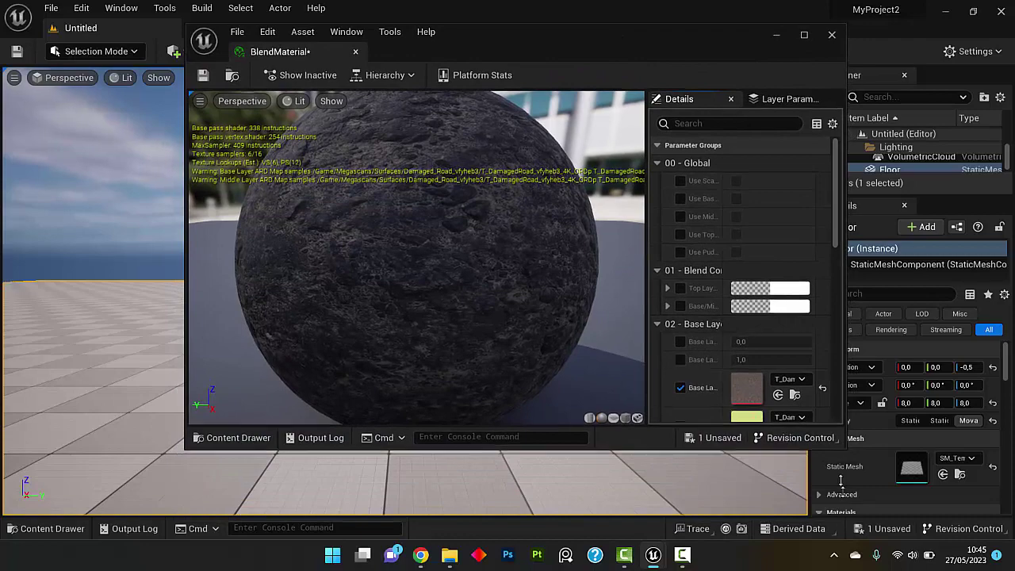
{"action": "left_click_drag", "start_coordinate": [835, 447], "coordinate": [834, 517]}
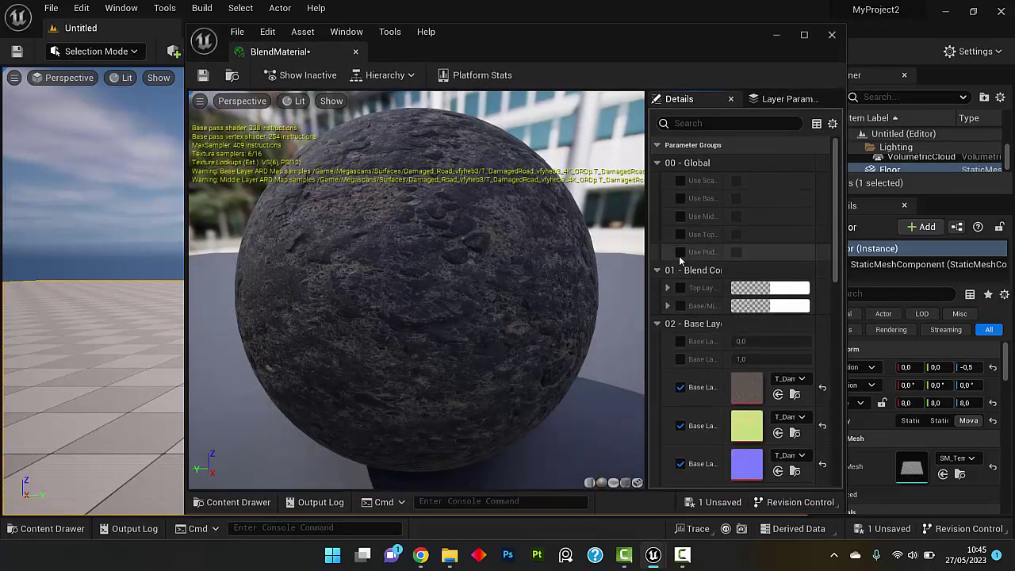
Step: Enable the puddle layer in BlendMaterial, then save and close the material editor
{"action": "left_click", "coordinate": [679, 251]}
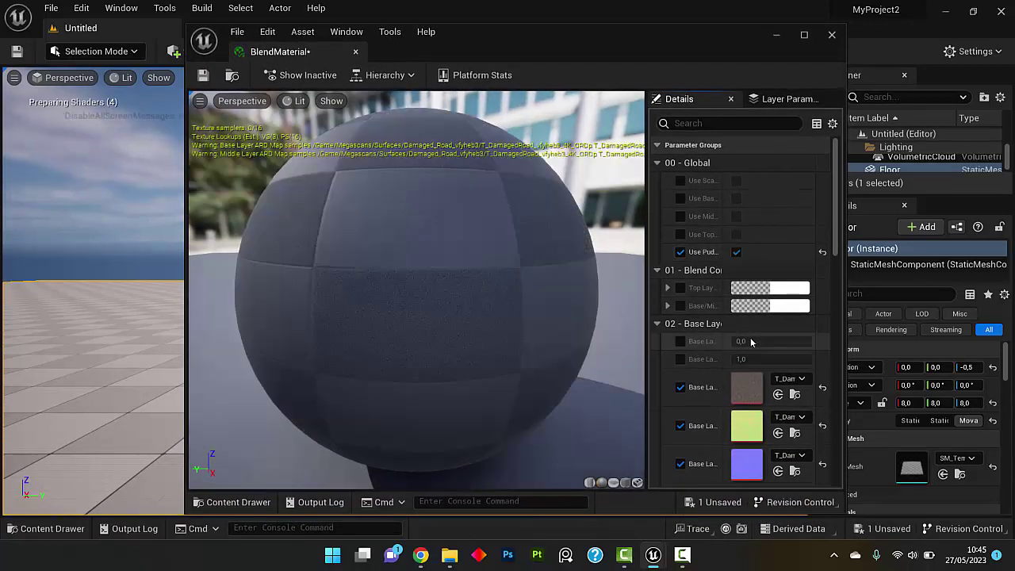
{"action": "scroll", "coordinate": [753, 346], "scroll_direction": "down", "scroll_amount": 3}
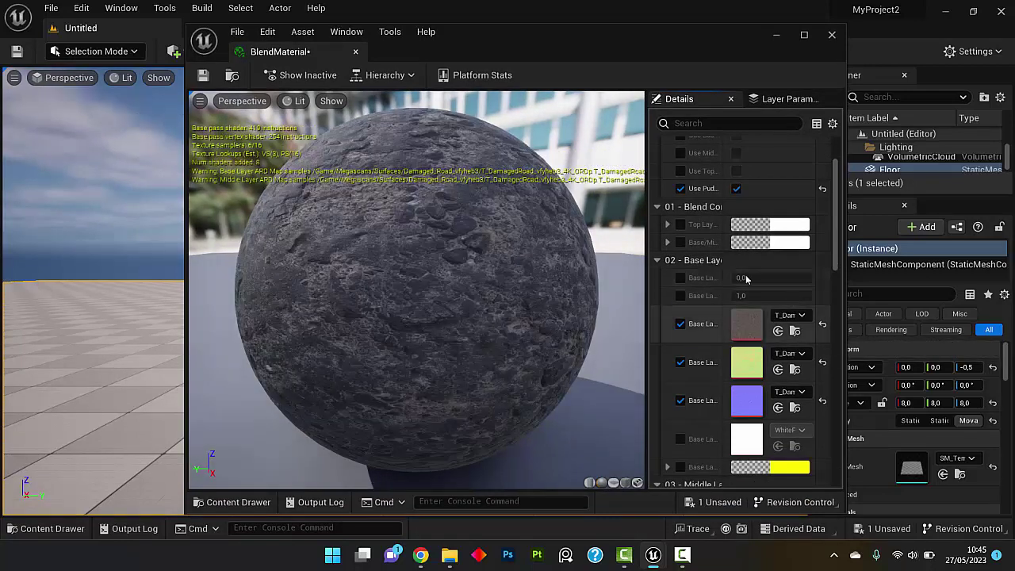
{"action": "scroll", "coordinate": [745, 362], "scroll_direction": "down", "scroll_amount": 3}
{"action": "scroll", "coordinate": [745, 362], "scroll_direction": "down", "scroll_amount": 5}
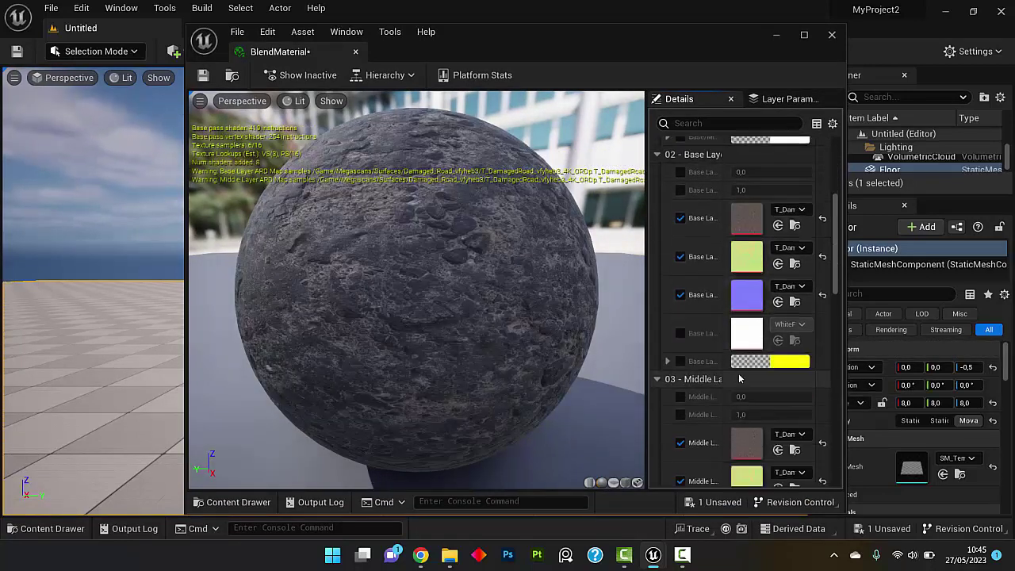
{"action": "left_click", "coordinate": [203, 76]}
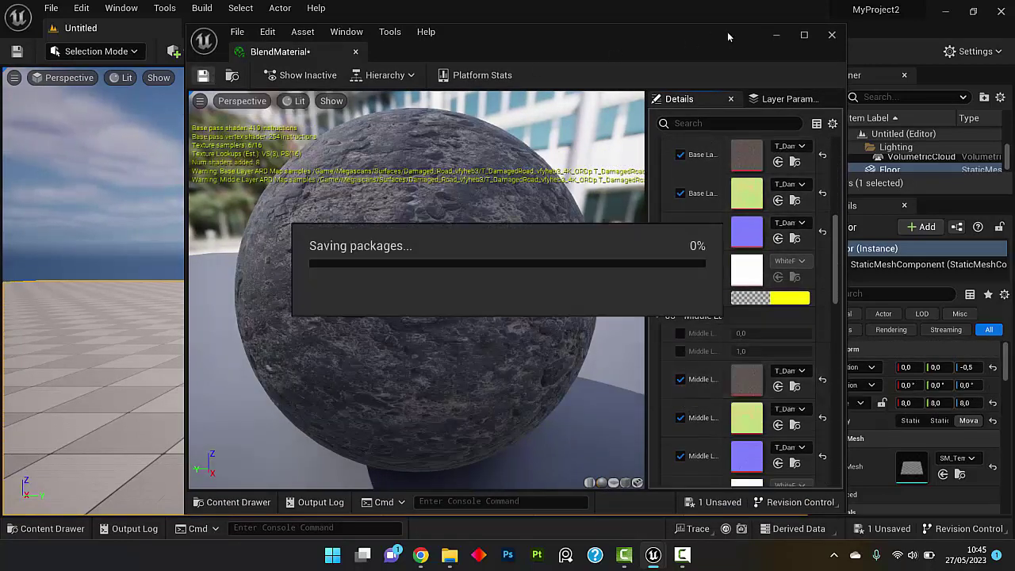
{"action": "left_click", "coordinate": [832, 35]}
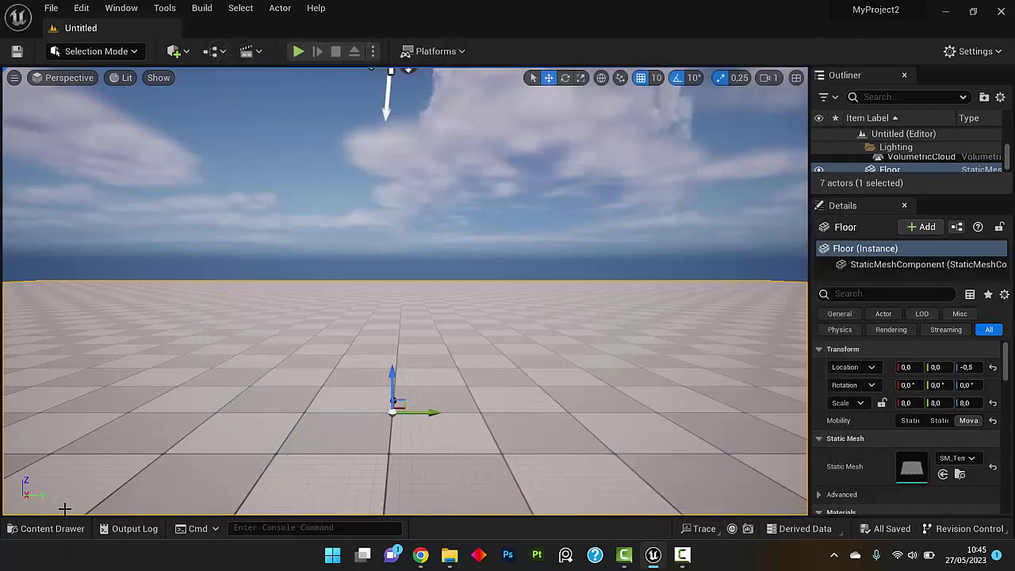
Step: Add the Mossy Rocky Ground surface from Bridge's Local assets to the project
{"action": "left_click", "coordinate": [184, 53]}
{"action": "left_click", "coordinate": [212, 101]}
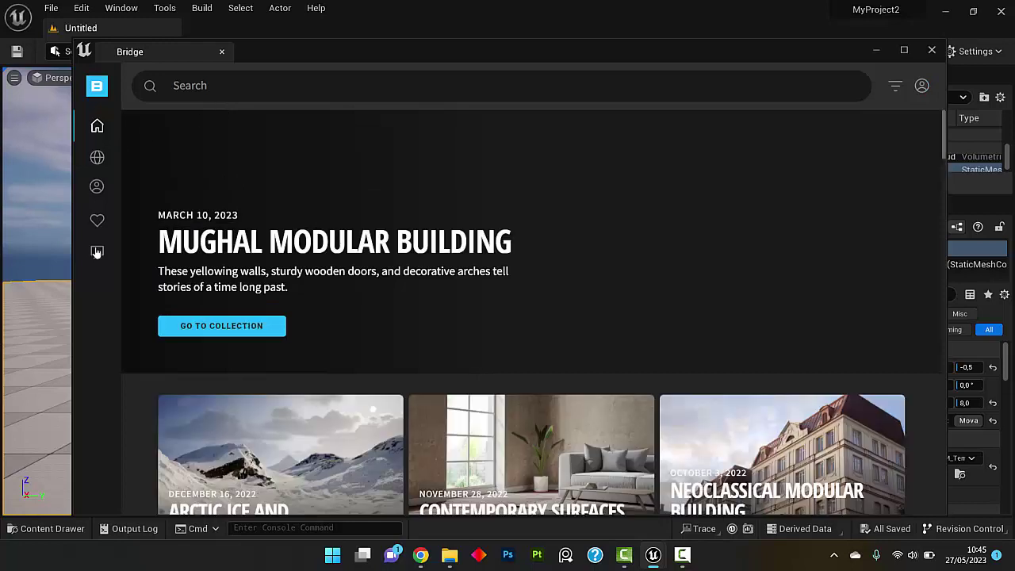
{"action": "left_click", "coordinate": [96, 252]}
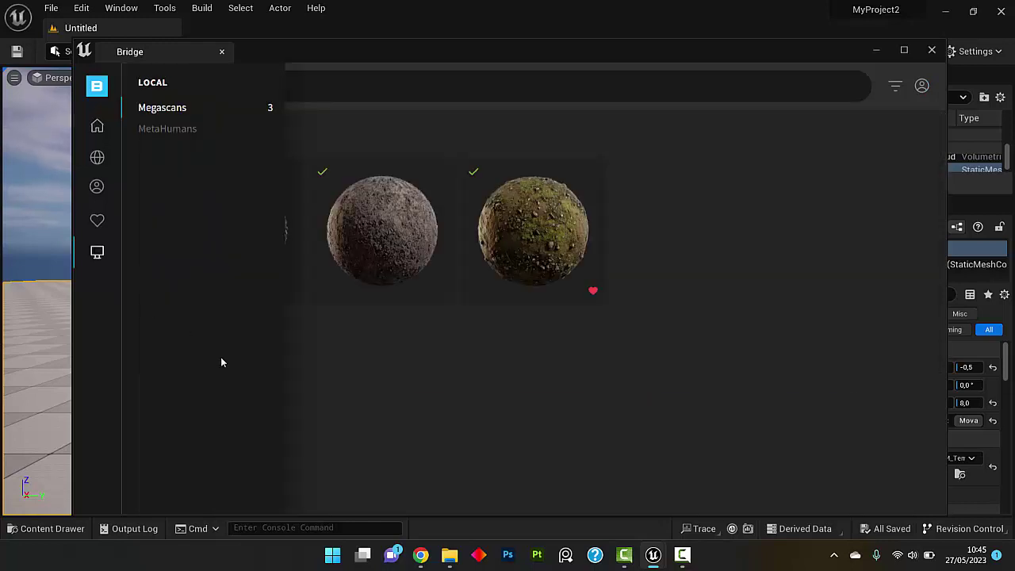
{"action": "left_click", "coordinate": [537, 232]}
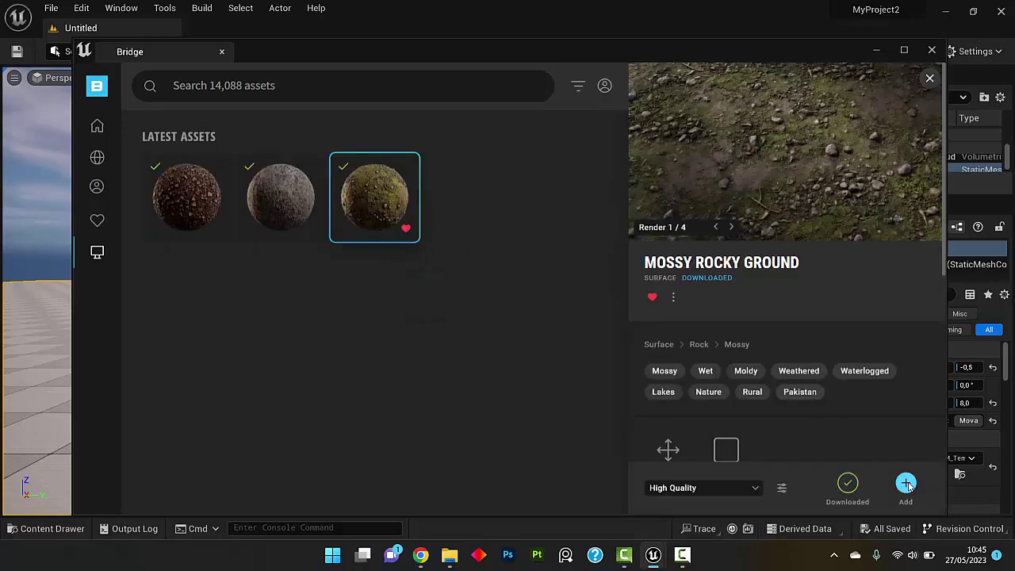
{"action": "left_click", "coordinate": [906, 484]}
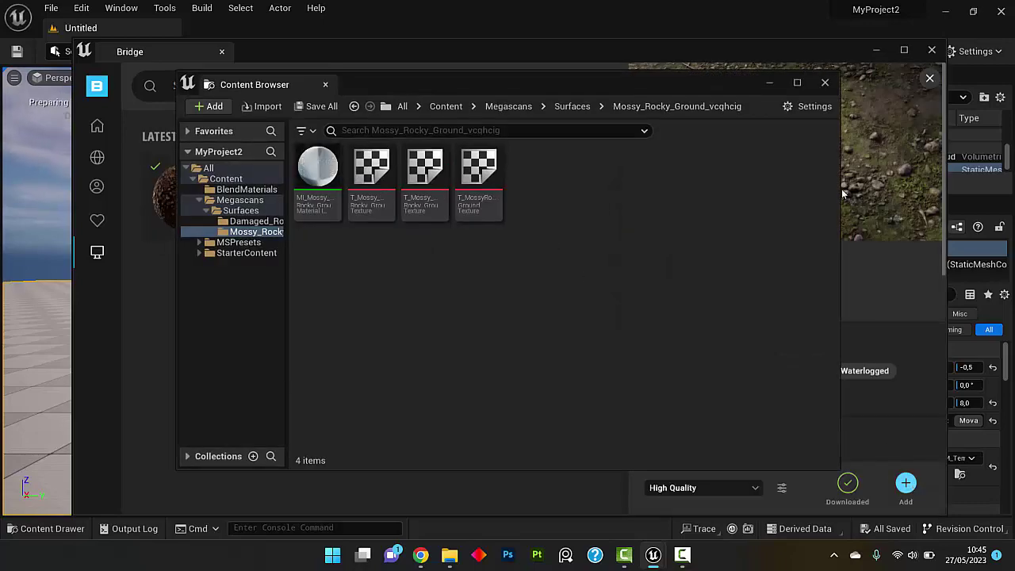
{"action": "left_click", "coordinate": [826, 84]}
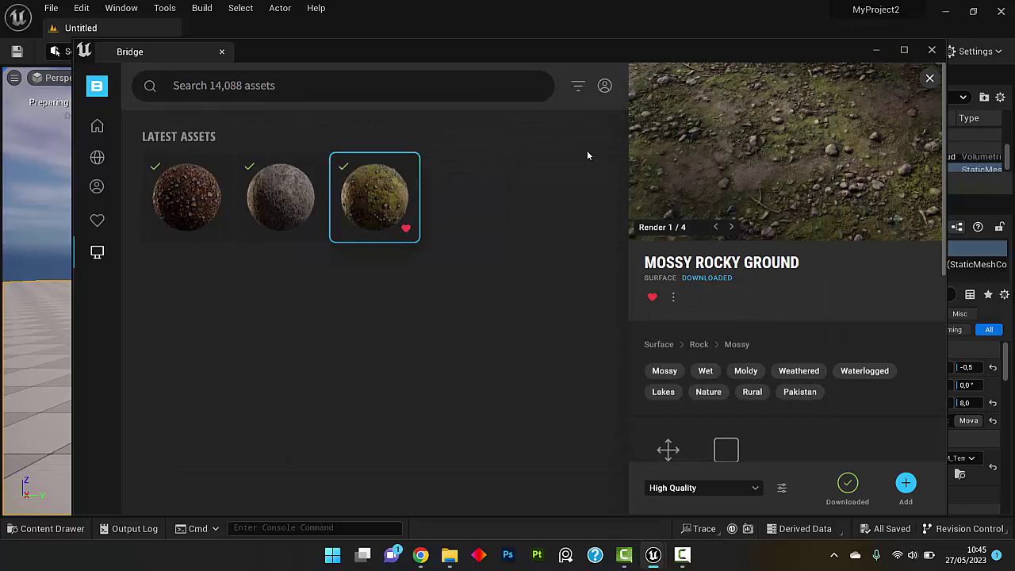
Step: Add the Shoreline Beach Rocks surface to the project and close Bridge
{"action": "left_click", "coordinate": [186, 194]}
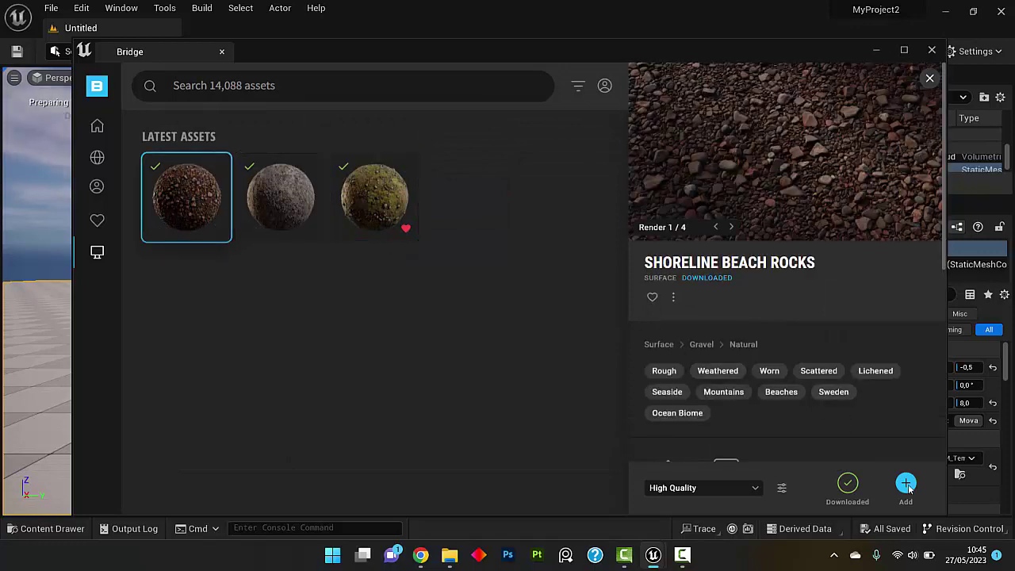
{"action": "left_click", "coordinate": [907, 484]}
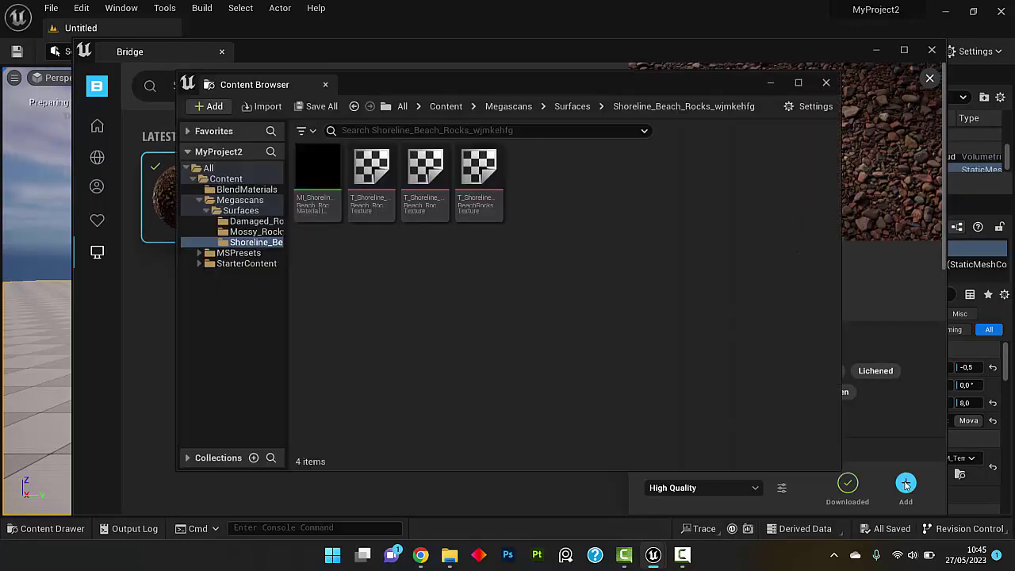
{"action": "left_click", "coordinate": [826, 83]}
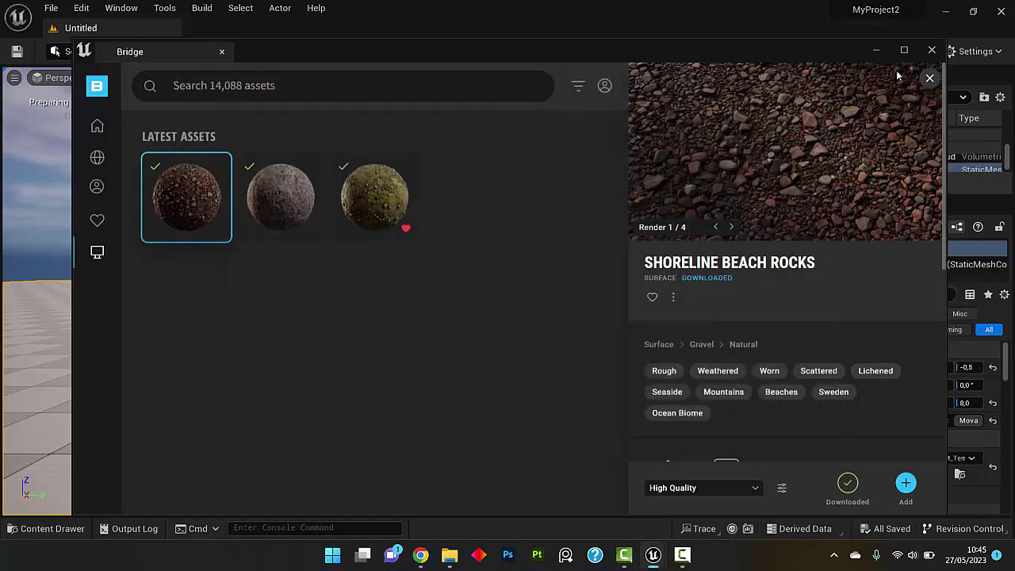
{"action": "left_click", "coordinate": [932, 51]}
Step: Reopen BlendMaterial from the Content Drawer and widen its parameter Details panel
{"action": "left_click", "coordinate": [53, 529]}
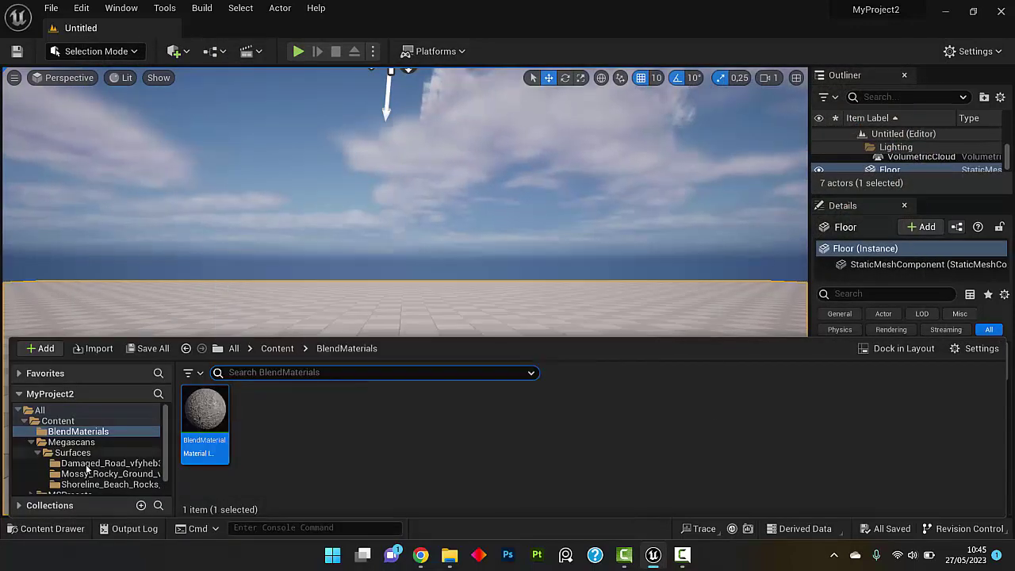
{"action": "double_click", "coordinate": [208, 420]}
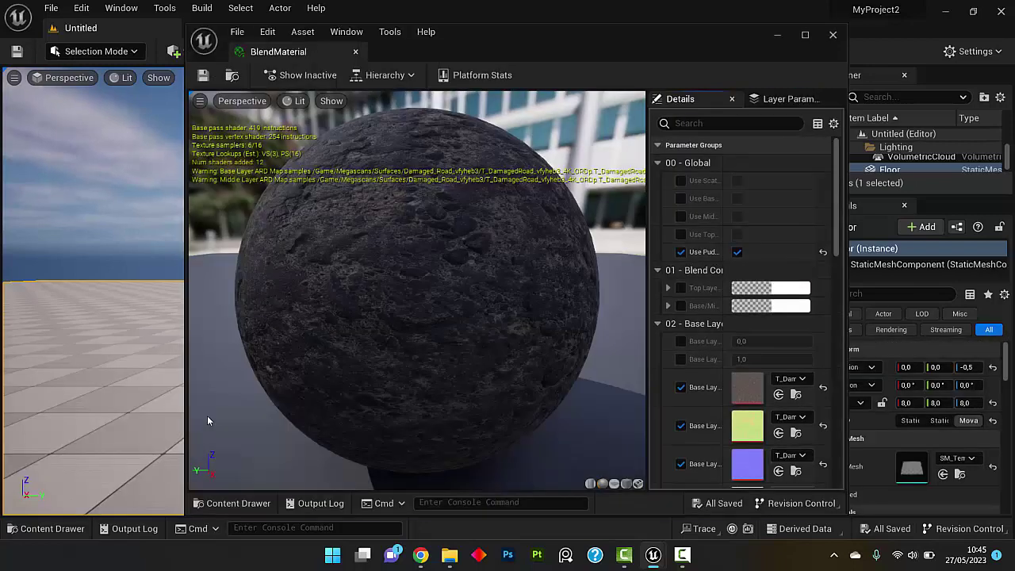
{"action": "left_click_drag", "start_coordinate": [490, 57], "coordinate": [625, 54]}
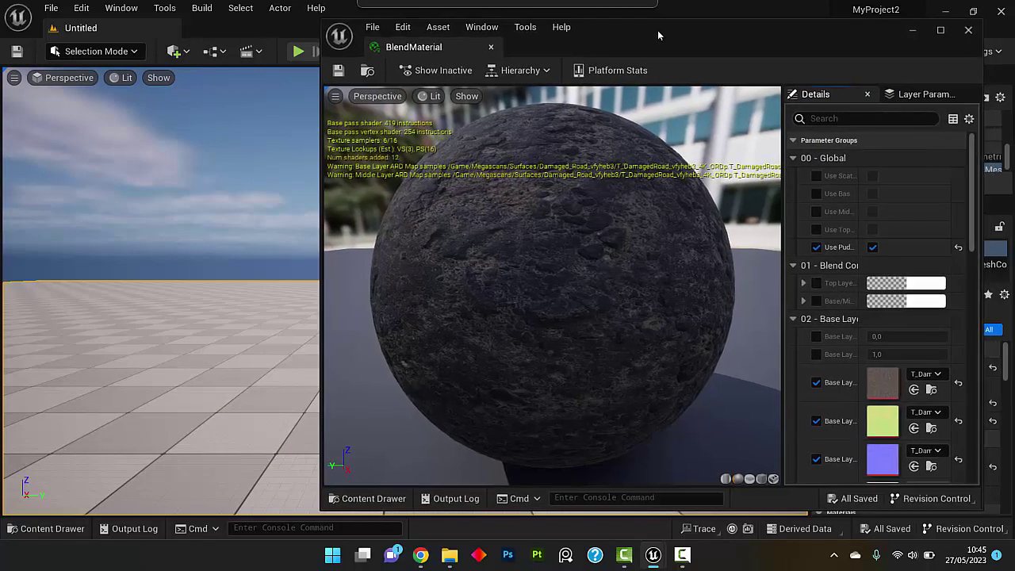
{"action": "scroll", "coordinate": [888, 333], "scroll_direction": "down", "scroll_amount": 5}
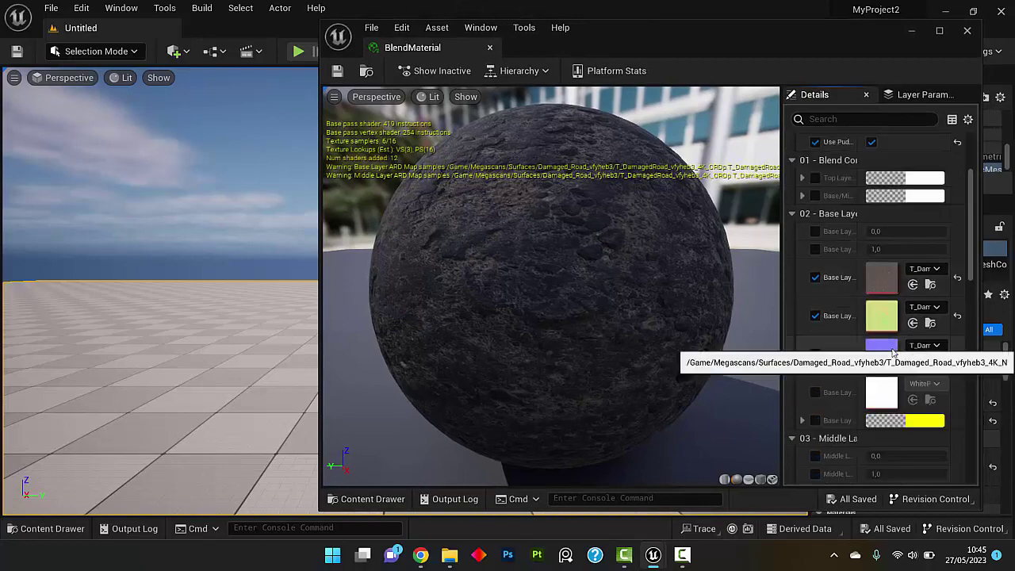
{"action": "scroll", "coordinate": [894, 357], "scroll_direction": "down", "scroll_amount": 2}
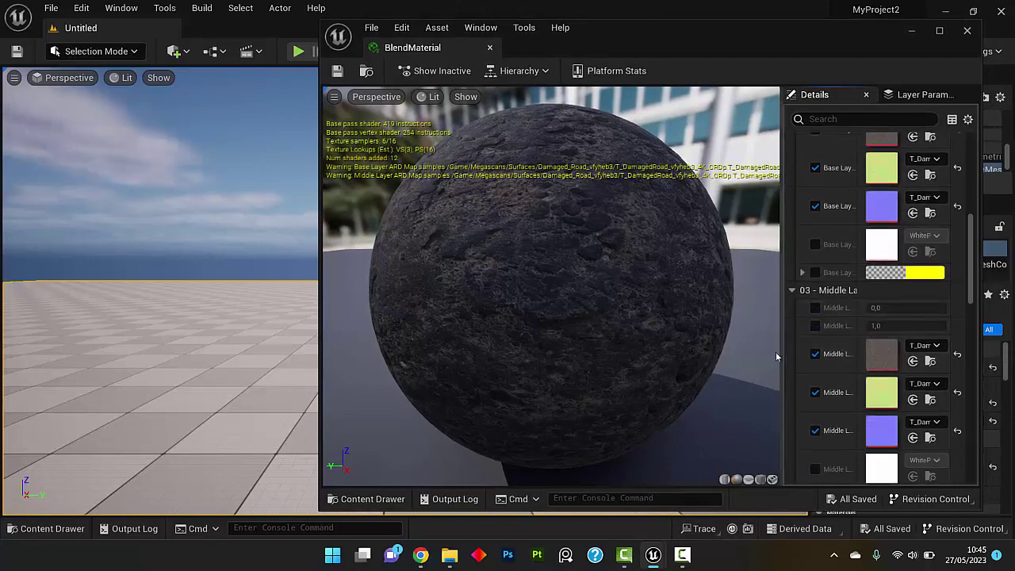
{"action": "left_click_drag", "start_coordinate": [781, 351], "coordinate": [696, 367]}
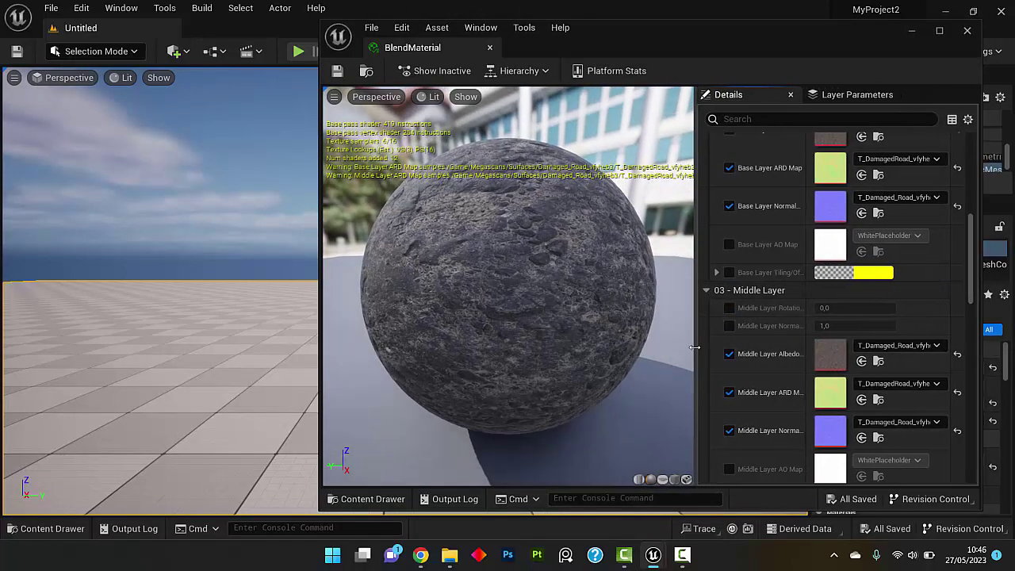
Step: Bring up the texture list for the Middle Layer Albedo slot
{"action": "left_click", "coordinate": [897, 346]}
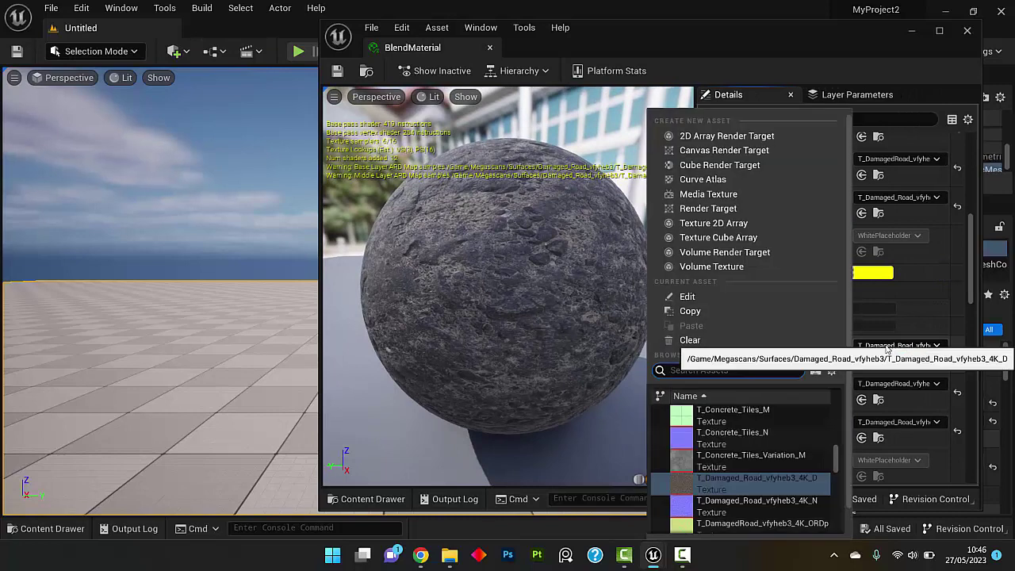
{"action": "left_click_drag", "start_coordinate": [835, 459], "coordinate": [835, 445]}
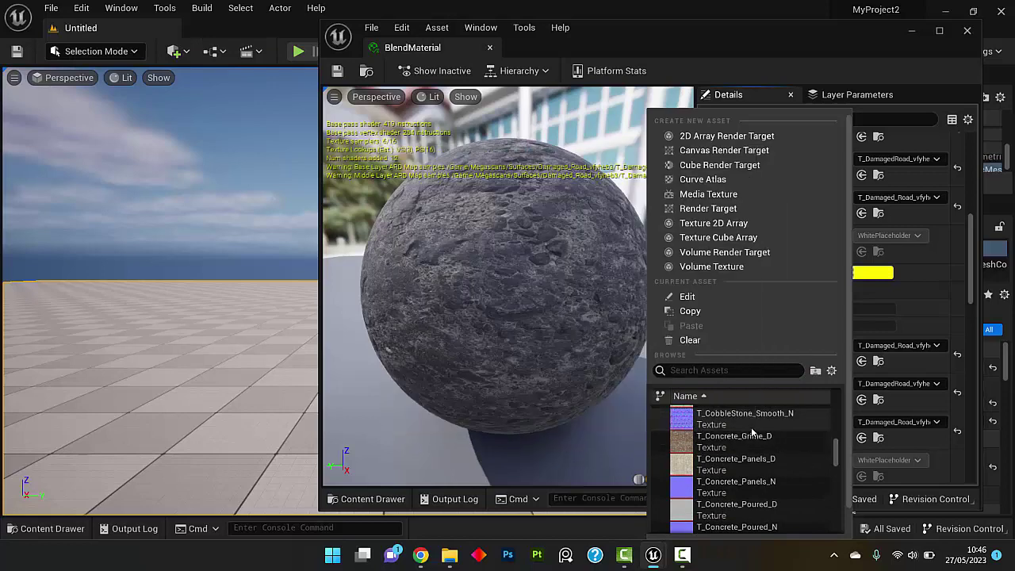
{"action": "scroll", "coordinate": [773, 440], "scroll_direction": "up", "scroll_amount": 2}
{"action": "scroll", "coordinate": [769, 434], "scroll_direction": "up", "scroll_amount": 3}
{"action": "scroll", "coordinate": [767, 432], "scroll_direction": "up", "scroll_amount": 2}
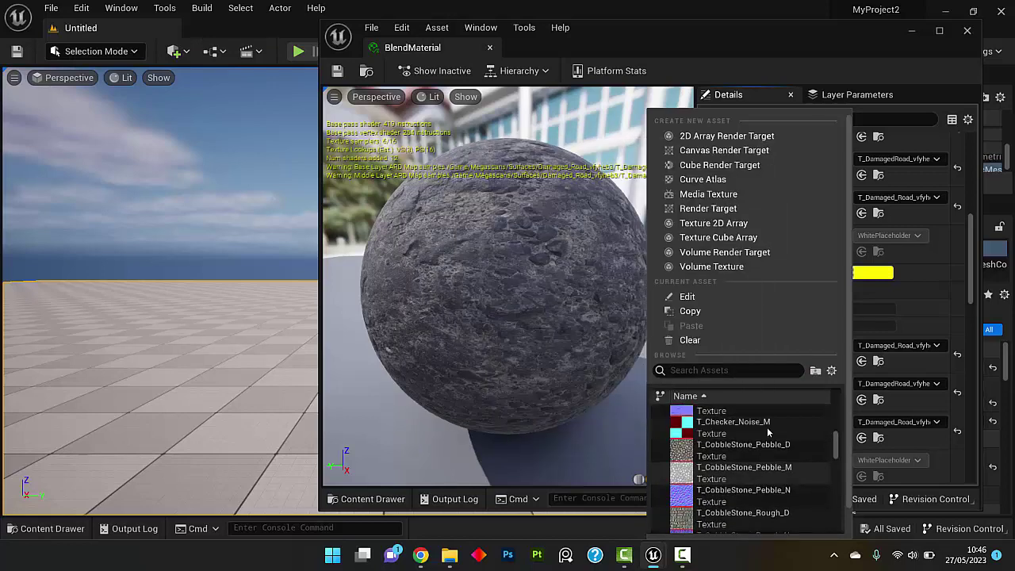
{"action": "scroll", "coordinate": [767, 433], "scroll_direction": "down", "scroll_amount": 5}
{"action": "scroll", "coordinate": [770, 438], "scroll_direction": "down", "scroll_amount": 3}
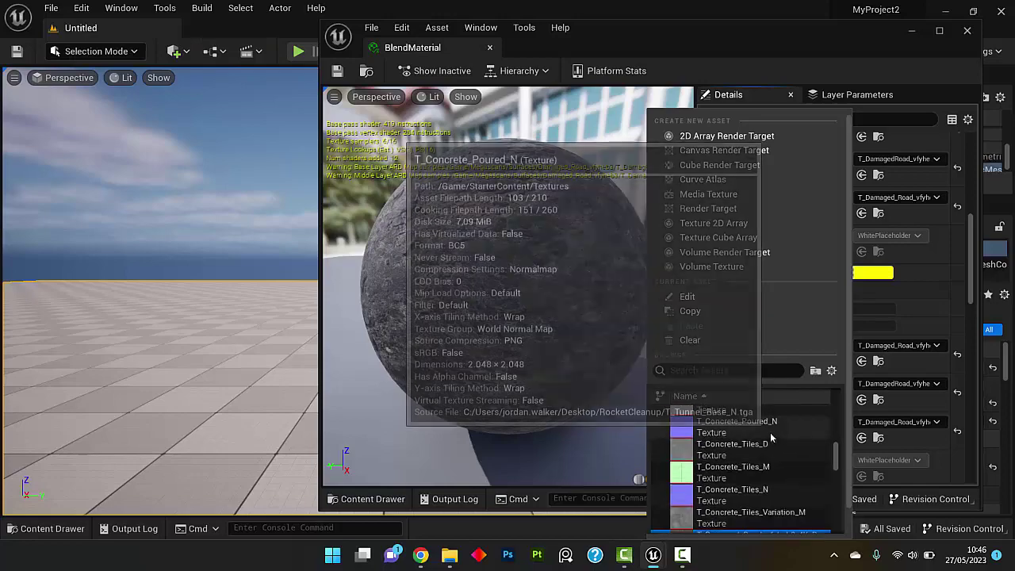
{"action": "scroll", "coordinate": [769, 440], "scroll_direction": "down", "scroll_amount": 2}
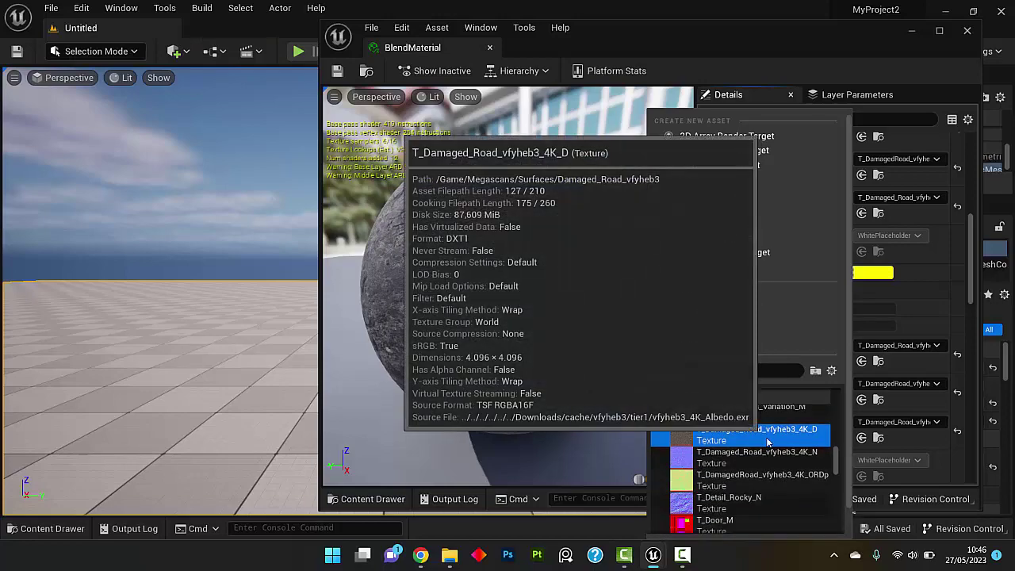
{"action": "scroll", "coordinate": [768, 441], "scroll_direction": "down", "scroll_amount": 2}
{"action": "scroll", "coordinate": [771, 440], "scroll_direction": "down", "scroll_amount": 3}
{"action": "scroll", "coordinate": [770, 439], "scroll_direction": "down", "scroll_amount": 3}
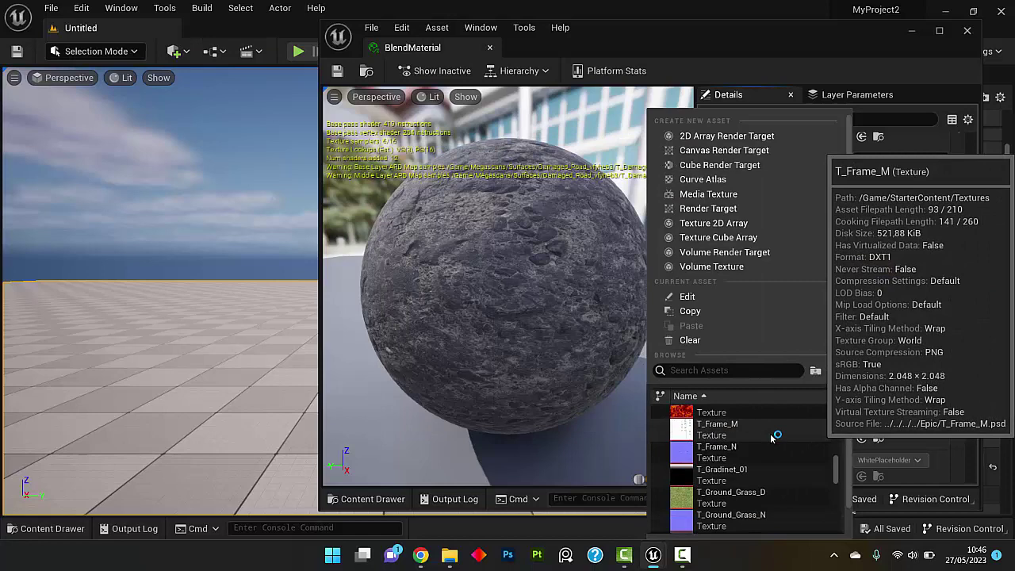
{"action": "left_click", "coordinate": [30, 530]}
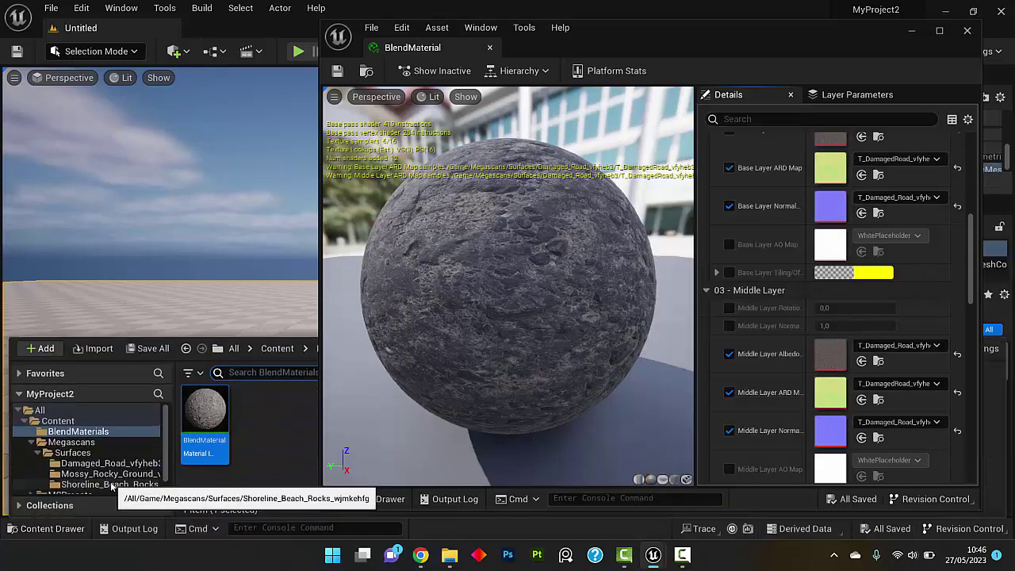
{"action": "left_click", "coordinate": [895, 346]}
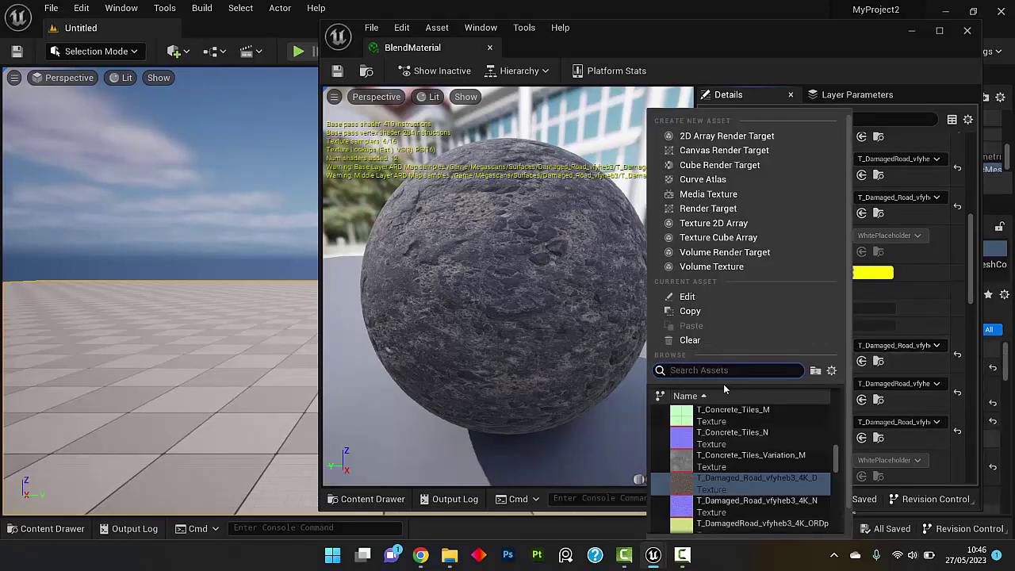
Step: Assign the T_Mossy_Rocky_Ground albedo, ARD and normal textures to the Middle Layer, searching 'moss'
{"action": "type", "text": "moss"}
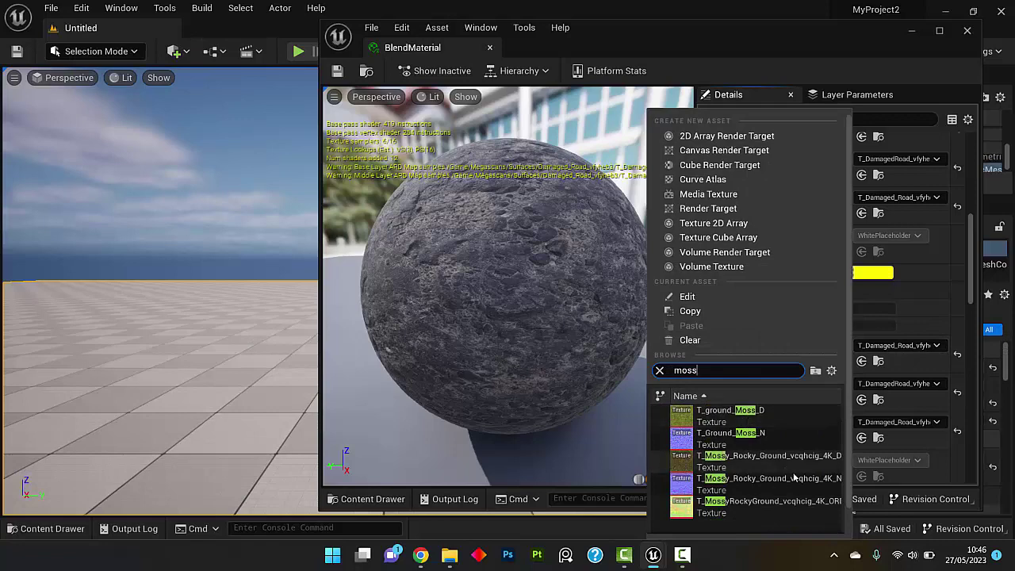
{"action": "left_click", "coordinate": [775, 458]}
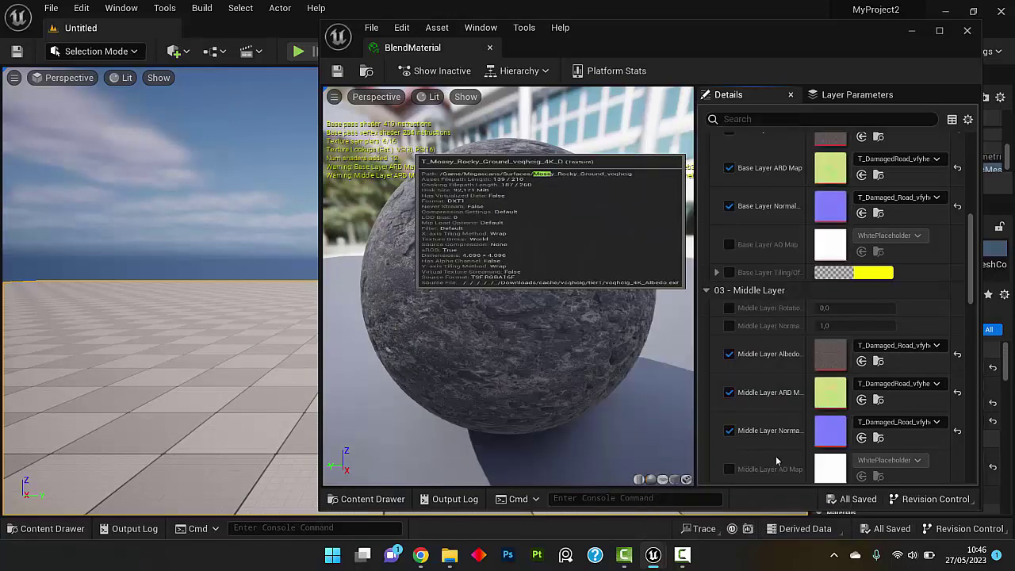
{"action": "left_click", "coordinate": [903, 384]}
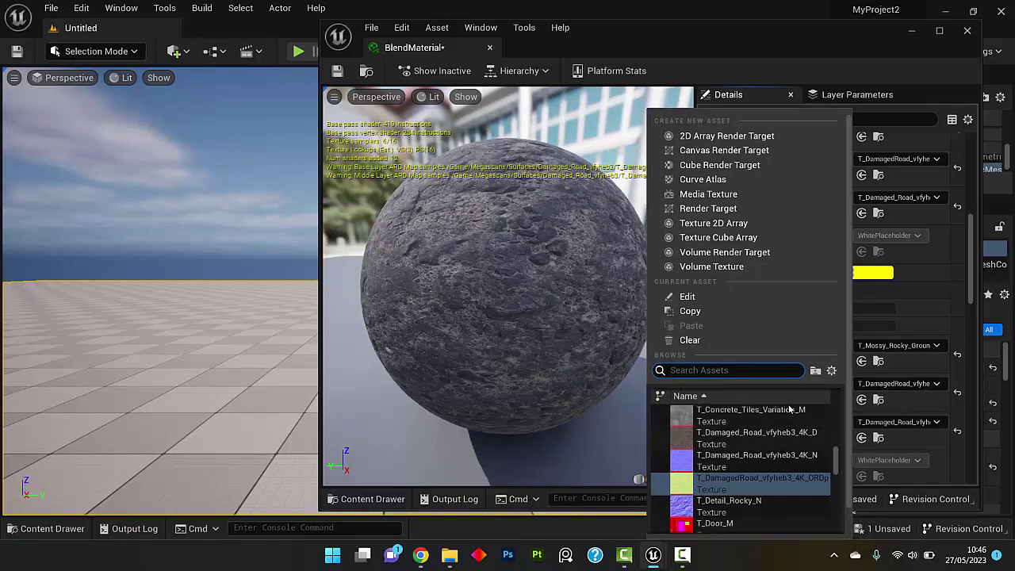
{"action": "type", "text": "moss"}
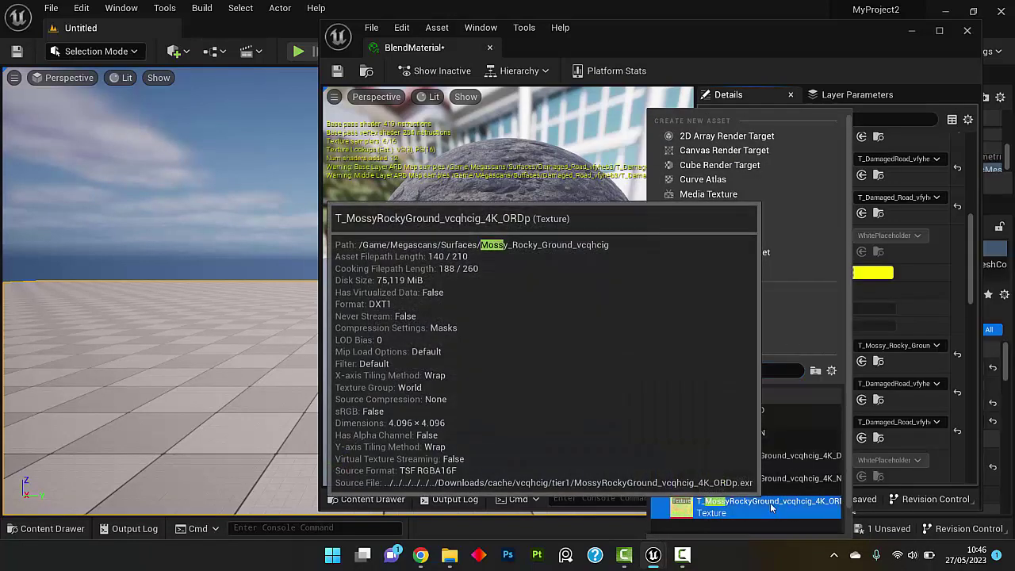
{"action": "left_click", "coordinate": [753, 501]}
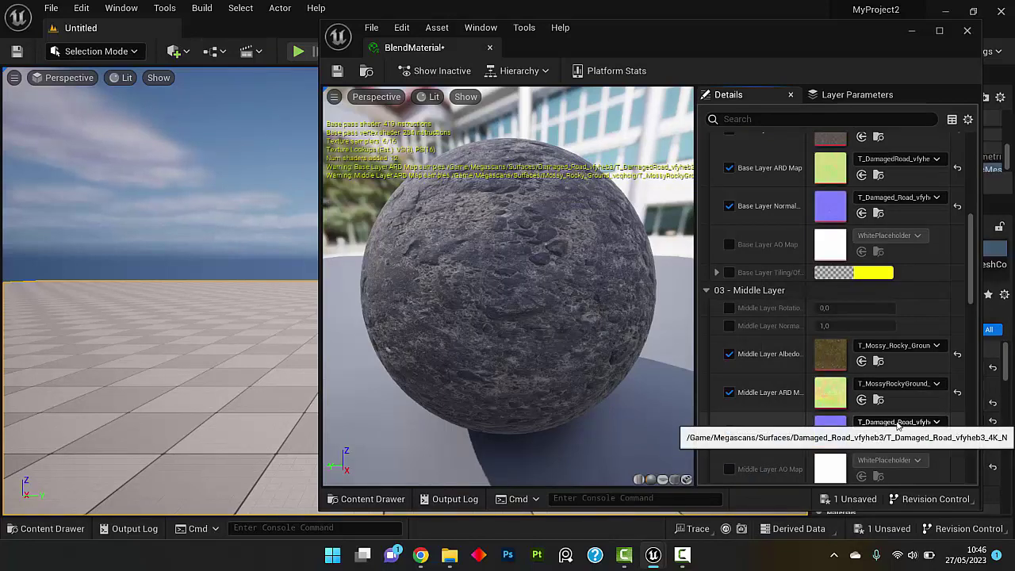
{"action": "left_click", "coordinate": [898, 422]}
{"action": "type", "text": "mo"}
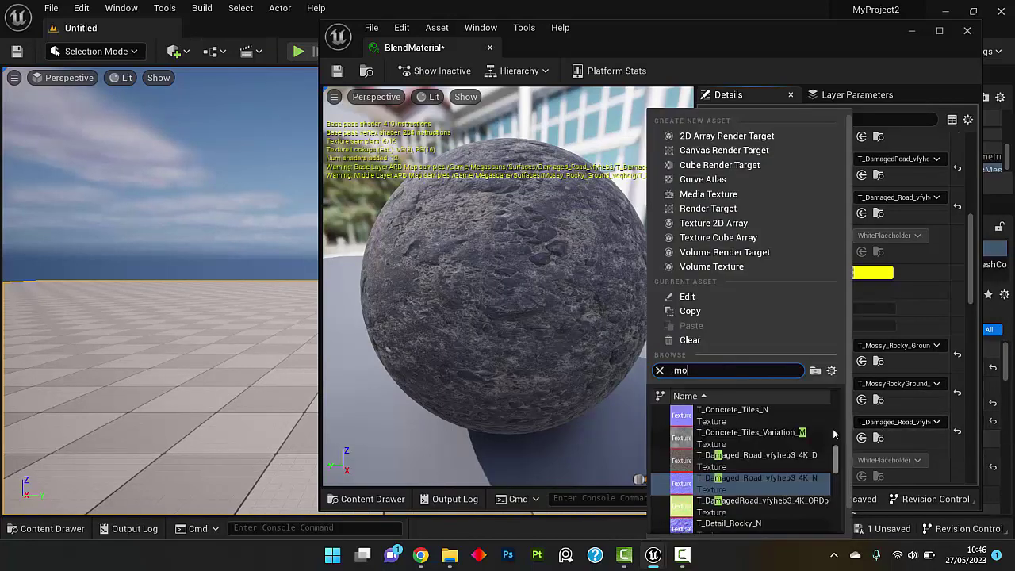
{"action": "type", "text": "ss"}
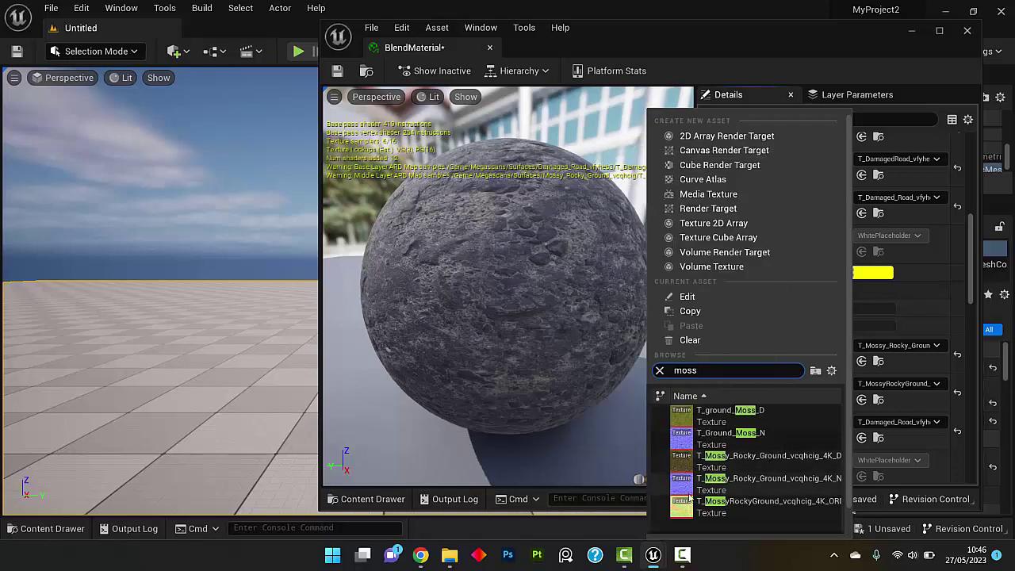
{"action": "left_click", "coordinate": [704, 482]}
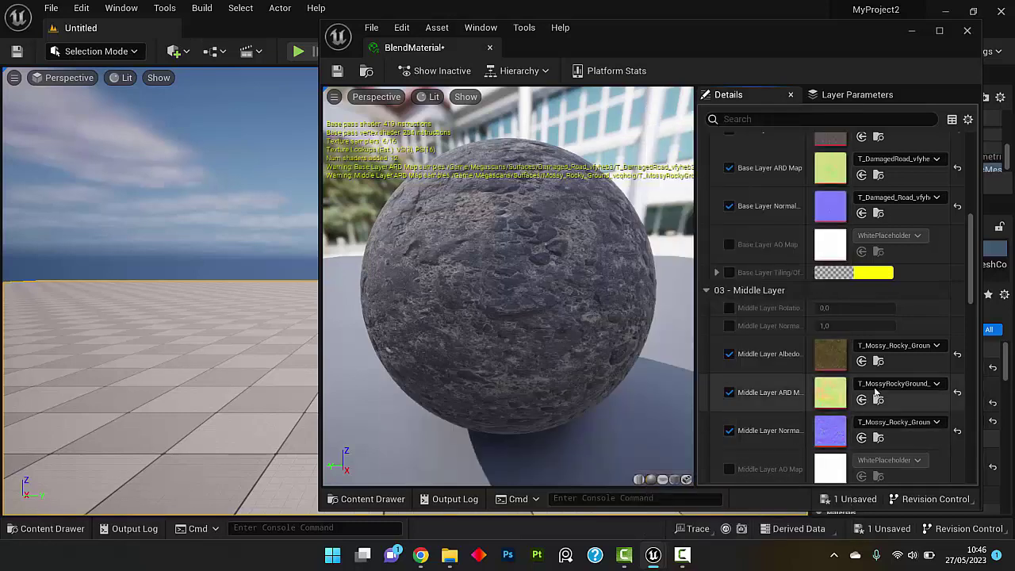
{"action": "scroll", "coordinate": [875, 391], "scroll_direction": "down", "scroll_amount": 3}
Step: Enable the Top Layer Albedo, ARD and Normal map parameters
{"action": "scroll", "coordinate": [876, 397], "scroll_direction": "down", "scroll_amount": 3}
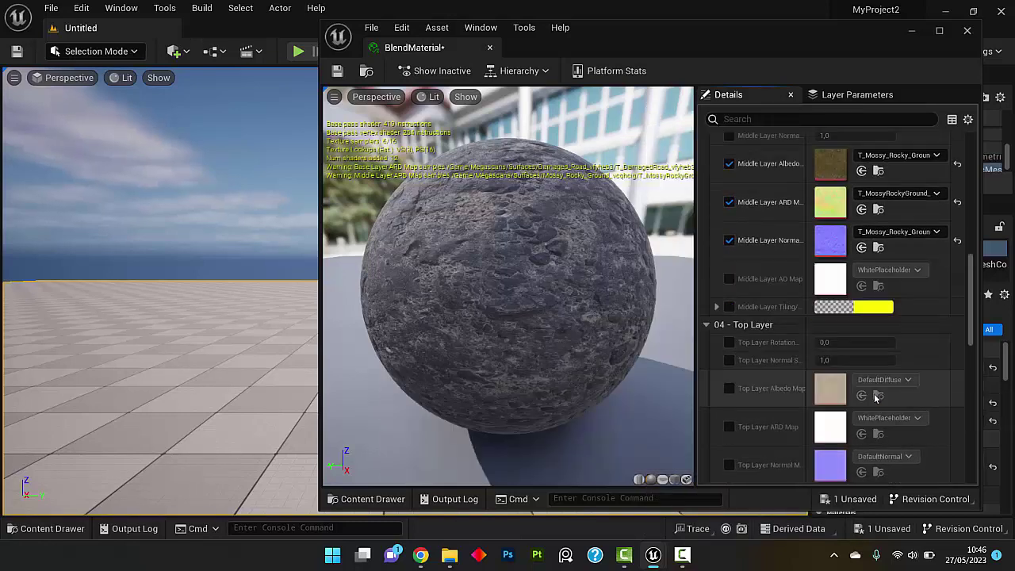
{"action": "scroll", "coordinate": [875, 398], "scroll_direction": "down", "scroll_amount": 1}
{"action": "scroll", "coordinate": [875, 398], "scroll_direction": "down", "scroll_amount": 1}
{"action": "left_click", "coordinate": [729, 304]}
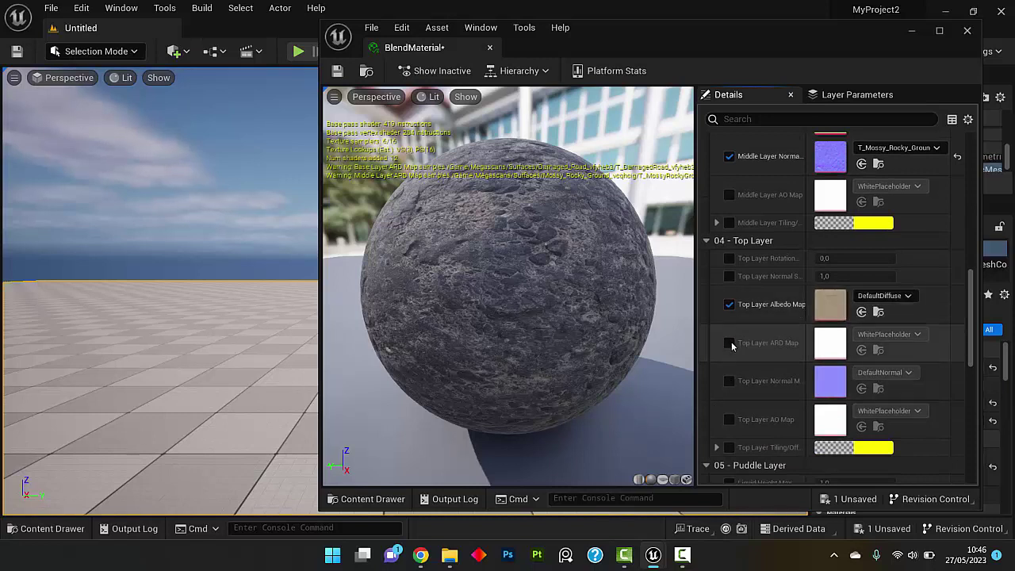
{"action": "left_click", "coordinate": [729, 343]}
{"action": "left_click", "coordinate": [730, 381]}
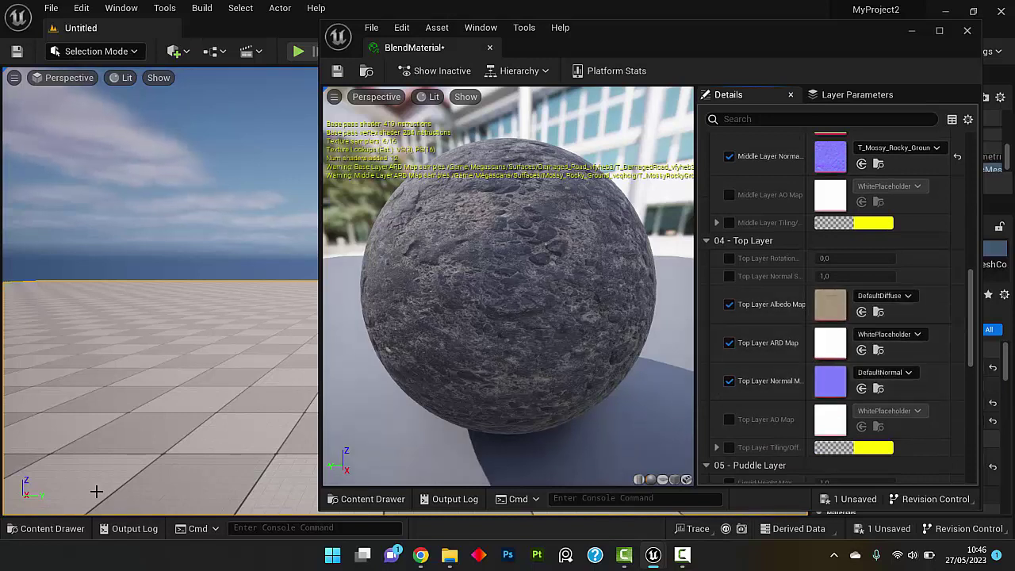
{"action": "left_click", "coordinate": [62, 529]}
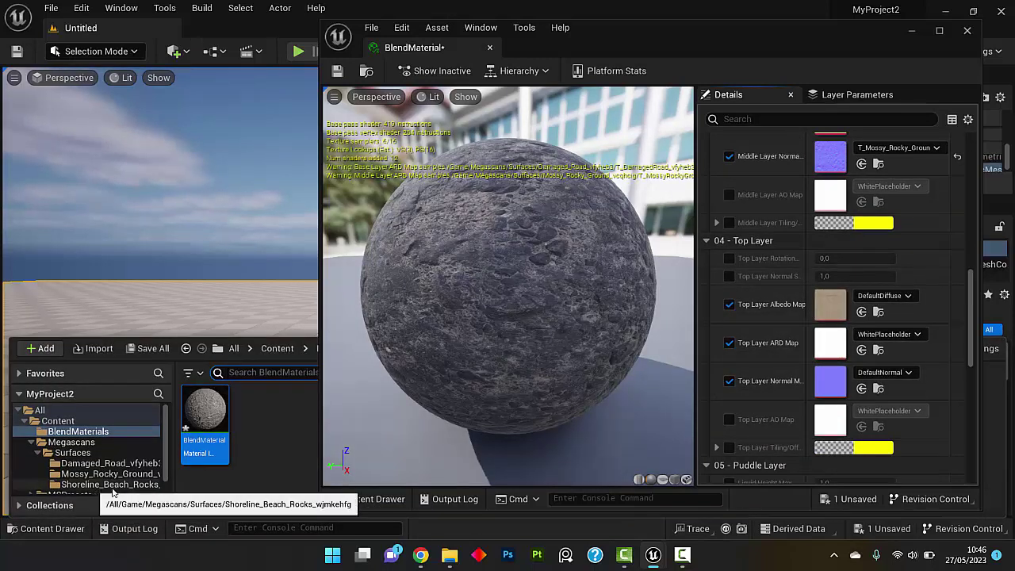
Step: Give the Top Layer the Shoreline Beach Rocks albedo, ARD and normal textures, then save and close
{"action": "left_click", "coordinate": [886, 334]}
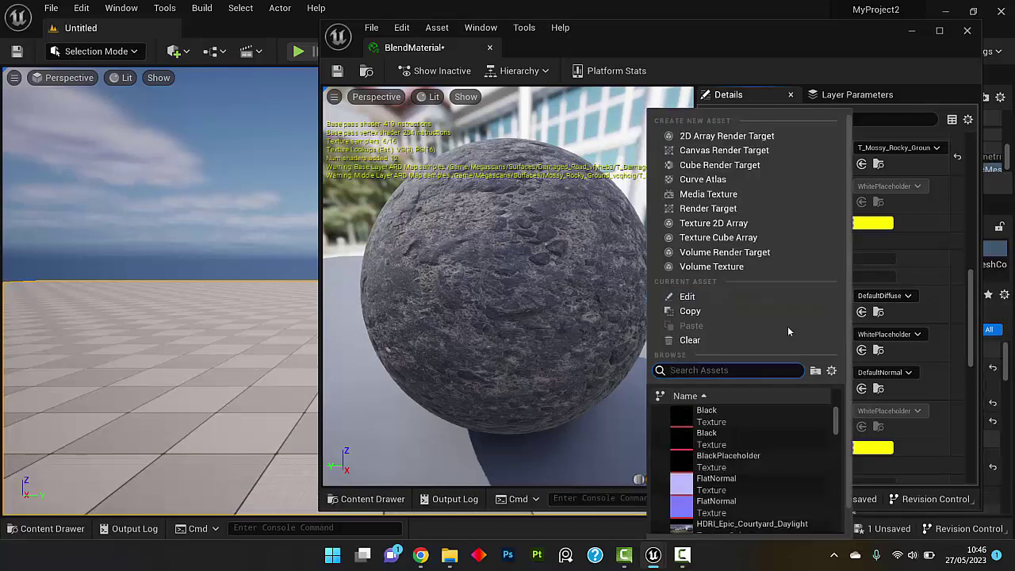
{"action": "type", "text": "sh"}
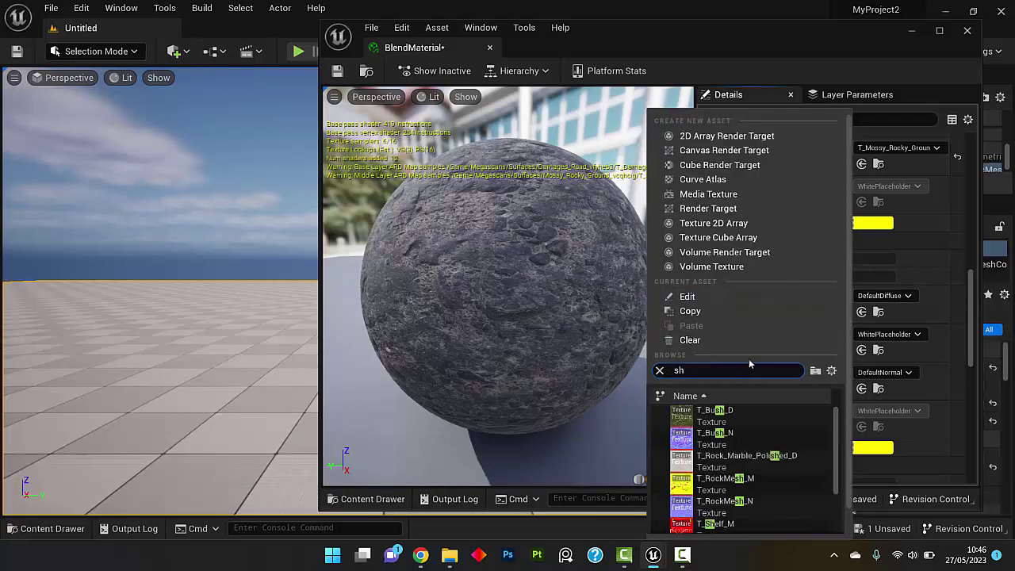
{"action": "type", "text": "ore"}
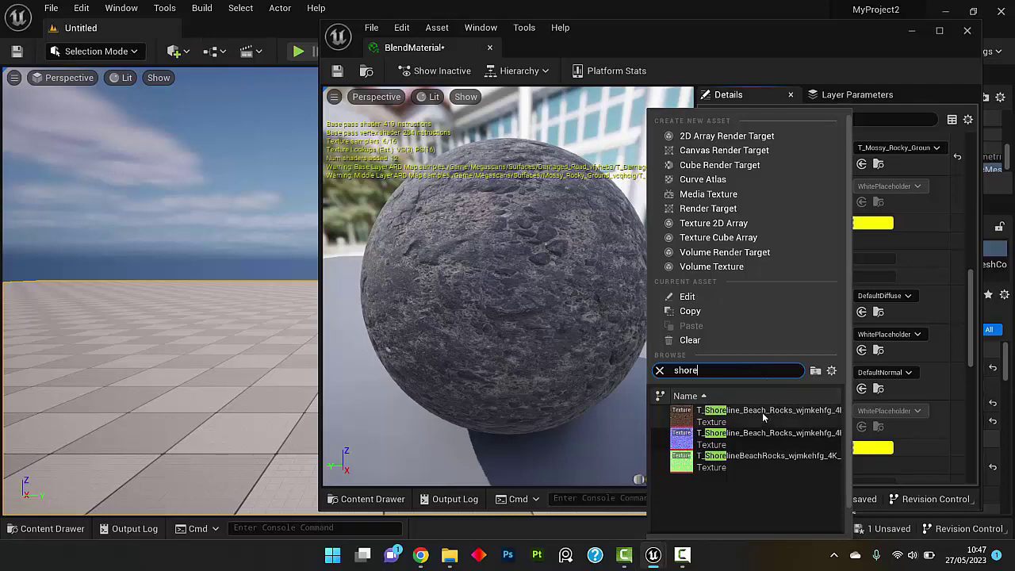
{"action": "left_click", "coordinate": [763, 417]}
{"action": "left_click", "coordinate": [874, 339]}
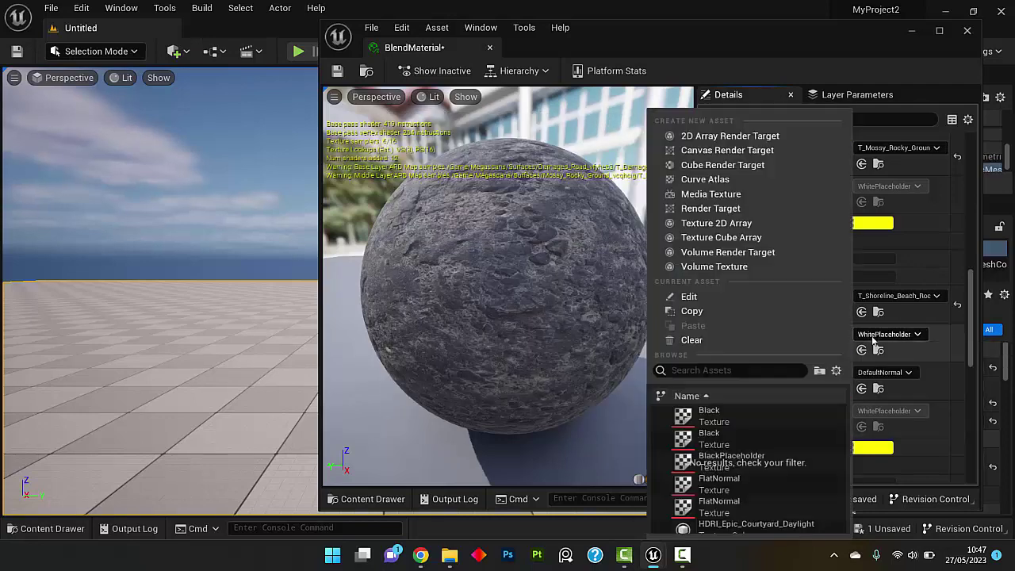
{"action": "type", "text": "s"}
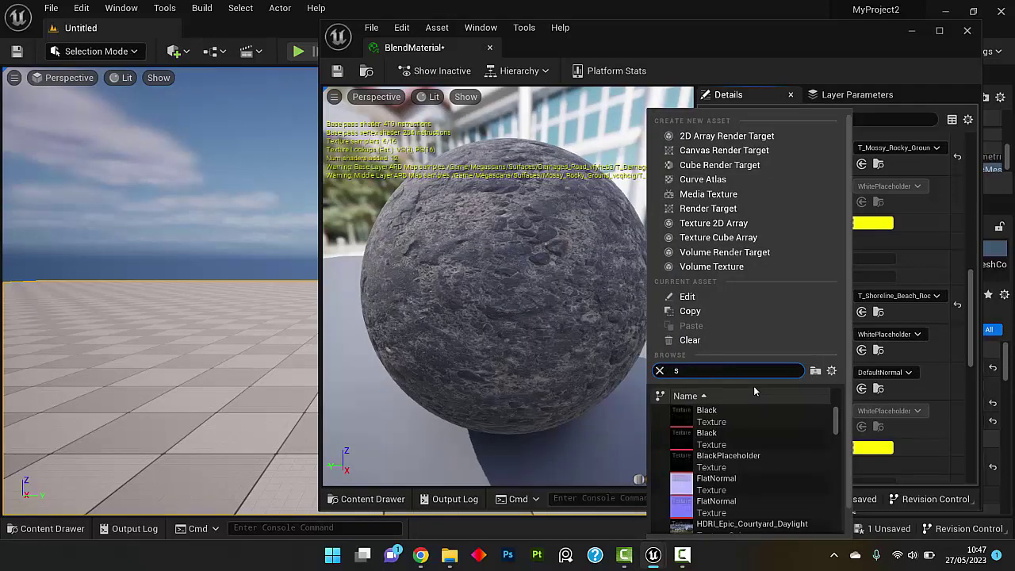
{"action": "type", "text": "hore"}
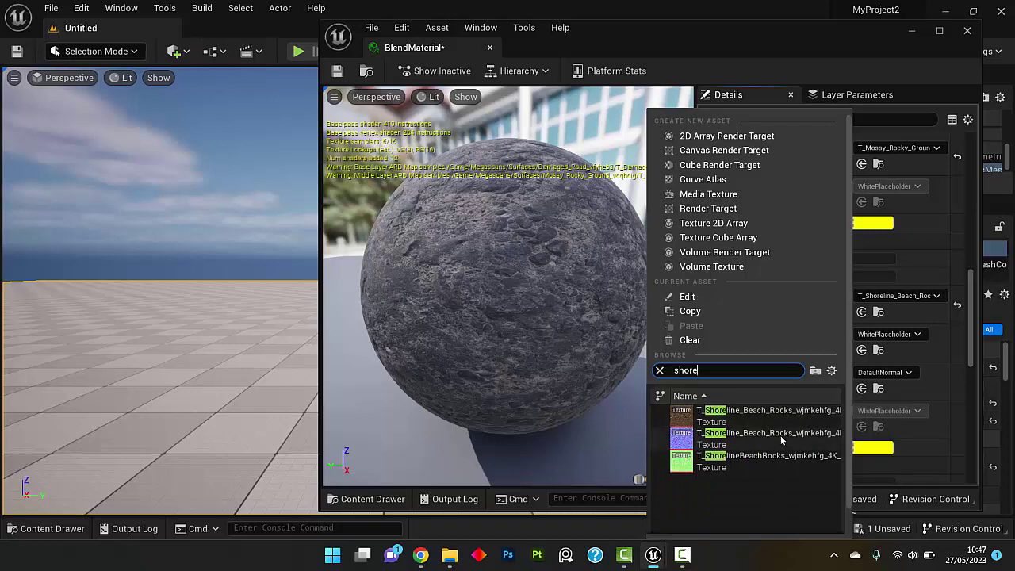
{"action": "left_click", "coordinate": [779, 456]}
{"action": "left_click", "coordinate": [872, 373]}
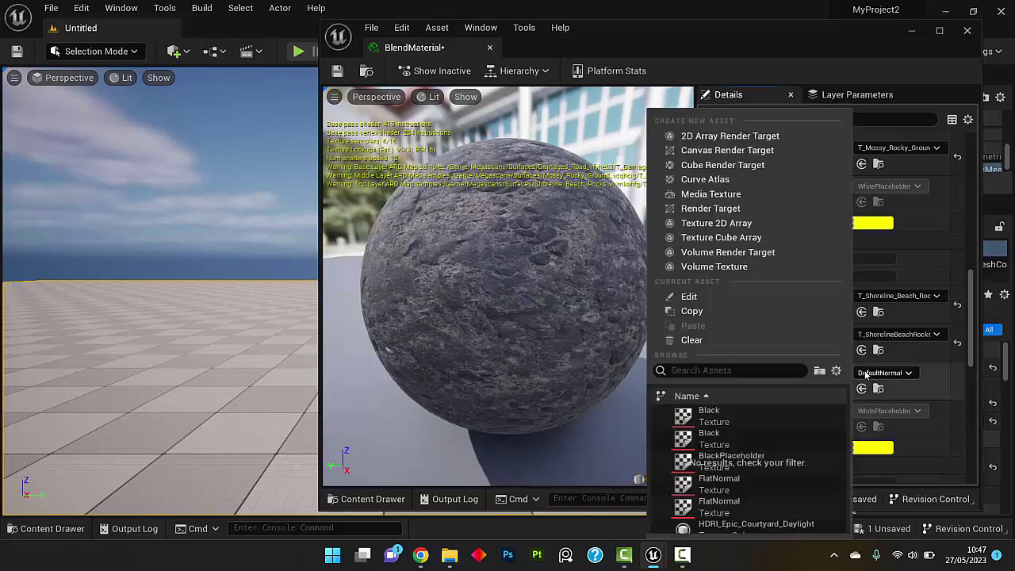
{"action": "type", "text": "s"}
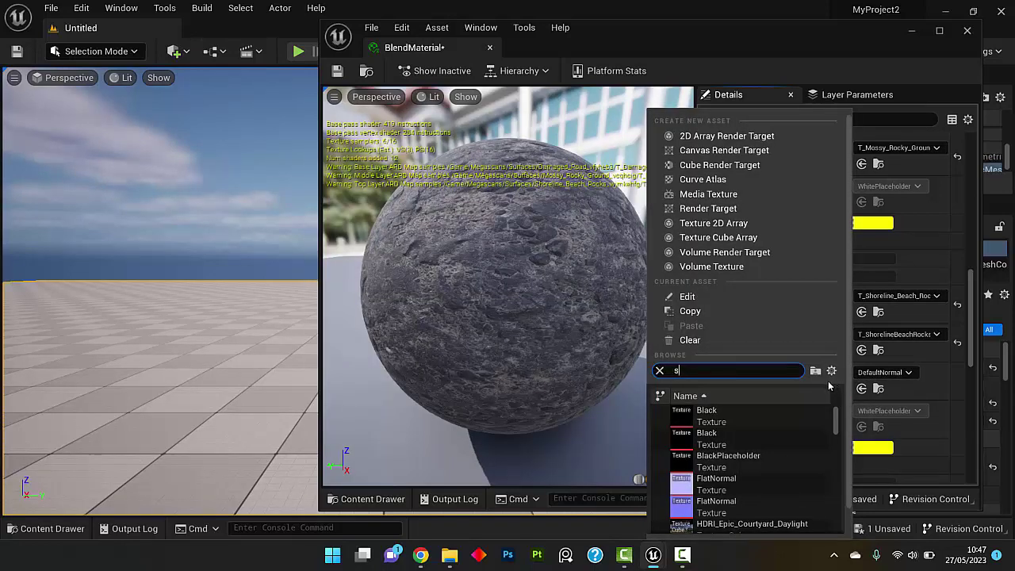
{"action": "type", "text": "hore"}
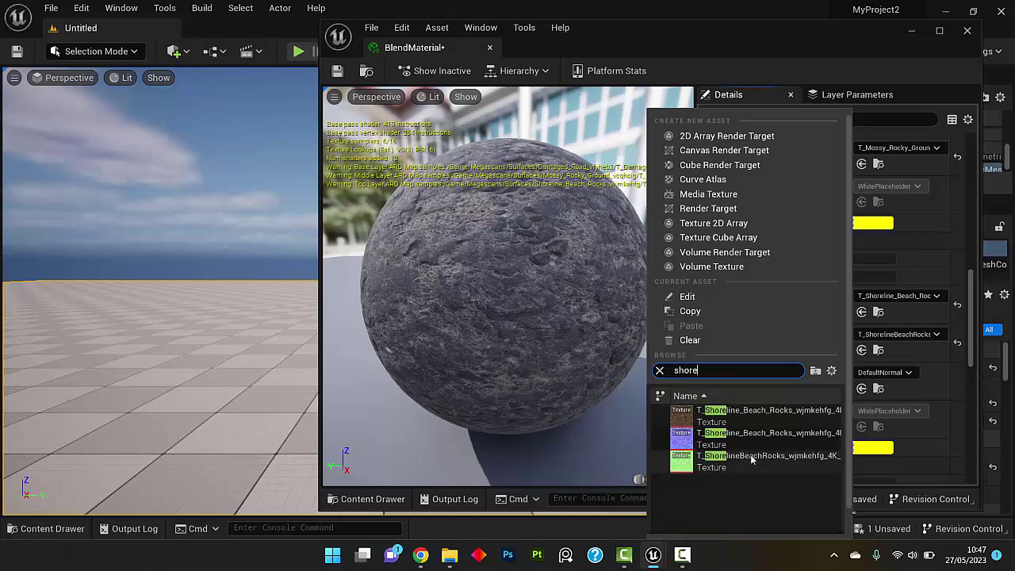
{"action": "left_click", "coordinate": [753, 434]}
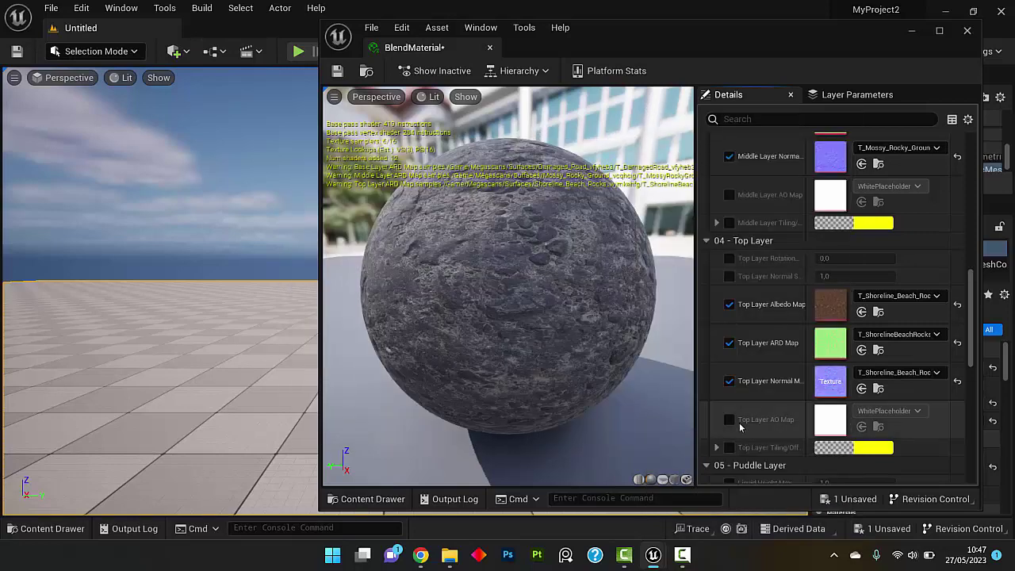
{"action": "left_click", "coordinate": [337, 71]}
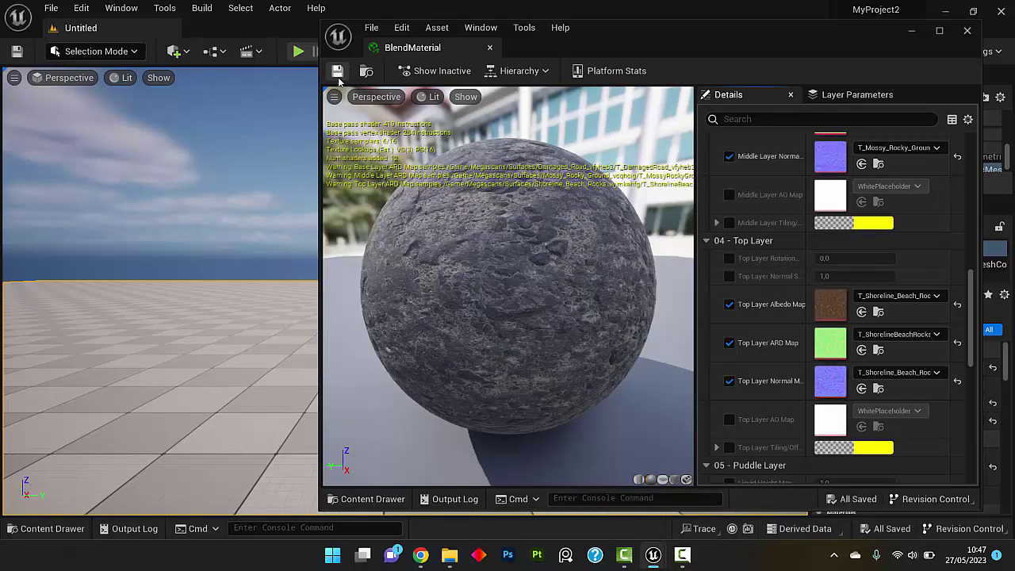
{"action": "left_click", "coordinate": [966, 33]}
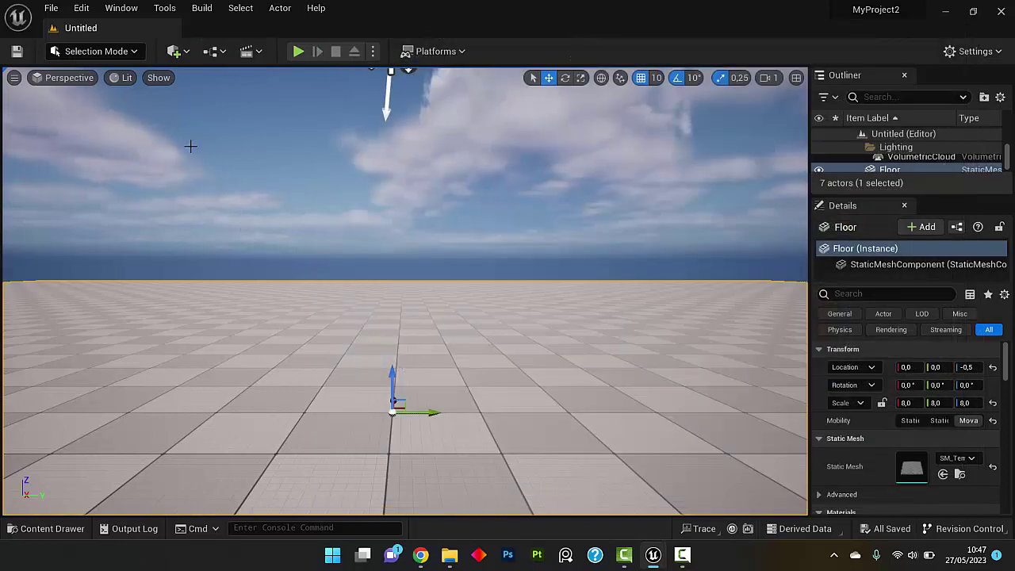
Step: In Modeling Mode, place a 200×200 Rect with 32×32 subdivisions on the floor and accept it
{"action": "left_click", "coordinate": [127, 53]}
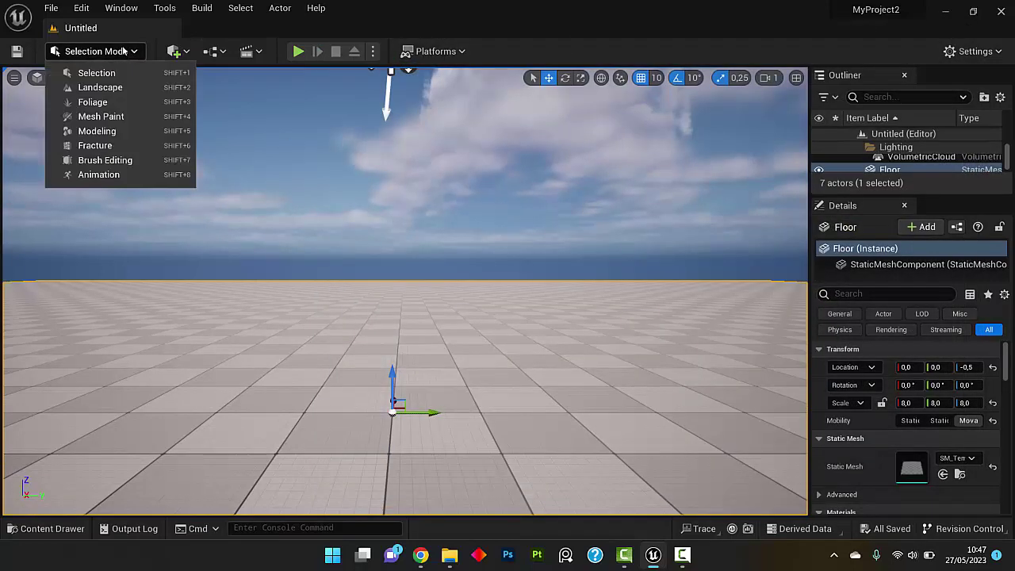
{"action": "left_click", "coordinate": [109, 131]}
{"action": "left_click_drag", "start_coordinate": [87, 149], "coordinate": [132, 148]}
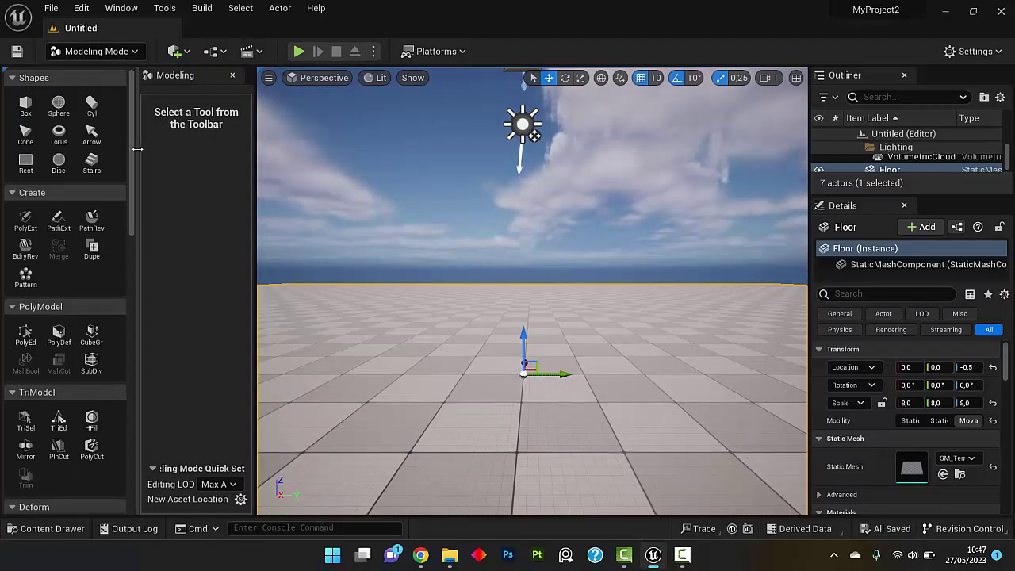
{"action": "left_click", "coordinate": [26, 162]}
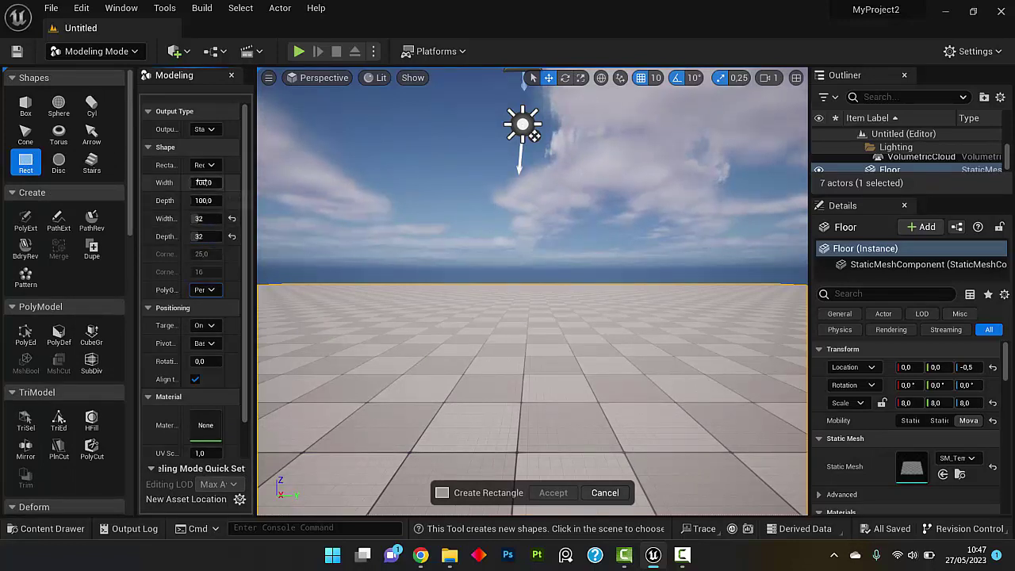
{"action": "left_click", "coordinate": [203, 183]}
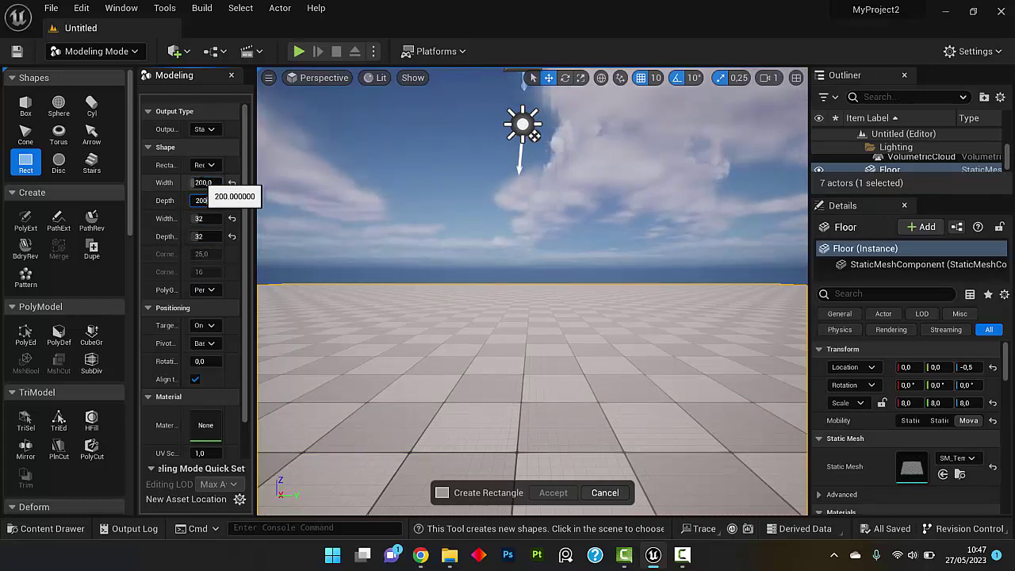
{"action": "left_click", "coordinate": [512, 380]}
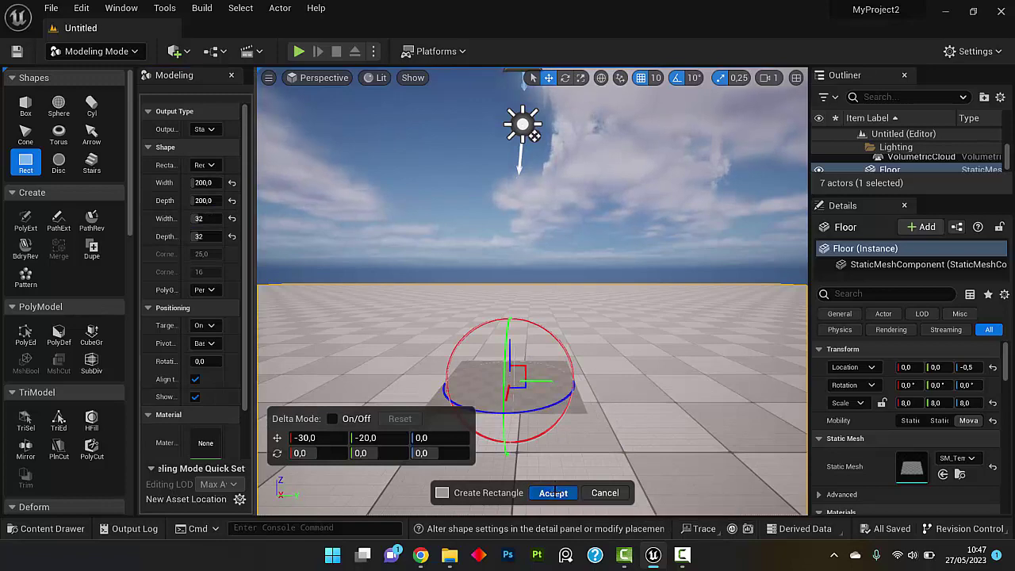
{"action": "left_click", "coordinate": [553, 492]}
Step: In Selection Mode, drag BlendMaterial from the Content Drawer onto the Rectangle and zoom in on it
{"action": "left_click", "coordinate": [109, 51]}
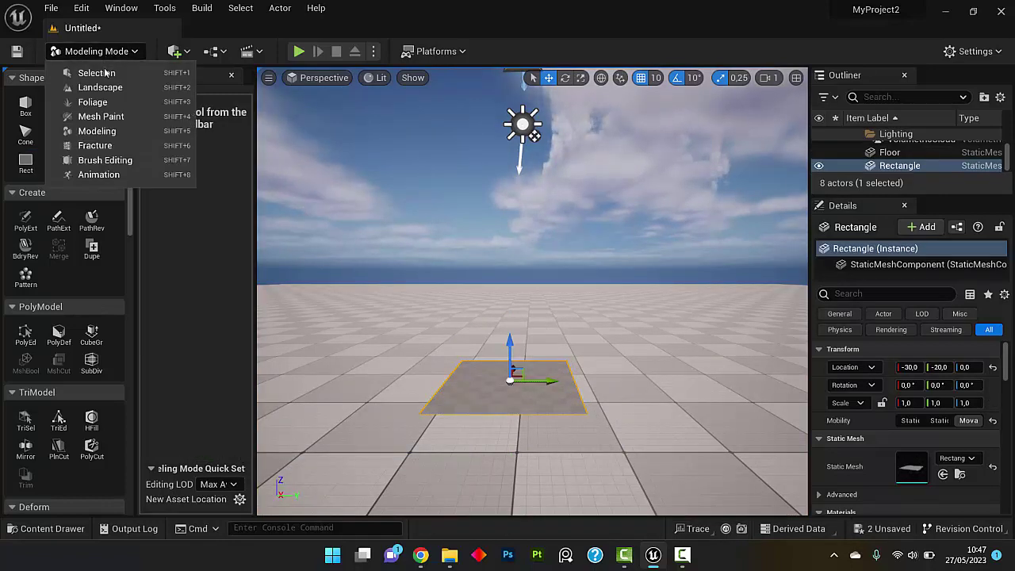
{"action": "left_click", "coordinate": [103, 75]}
{"action": "left_click", "coordinate": [52, 530]}
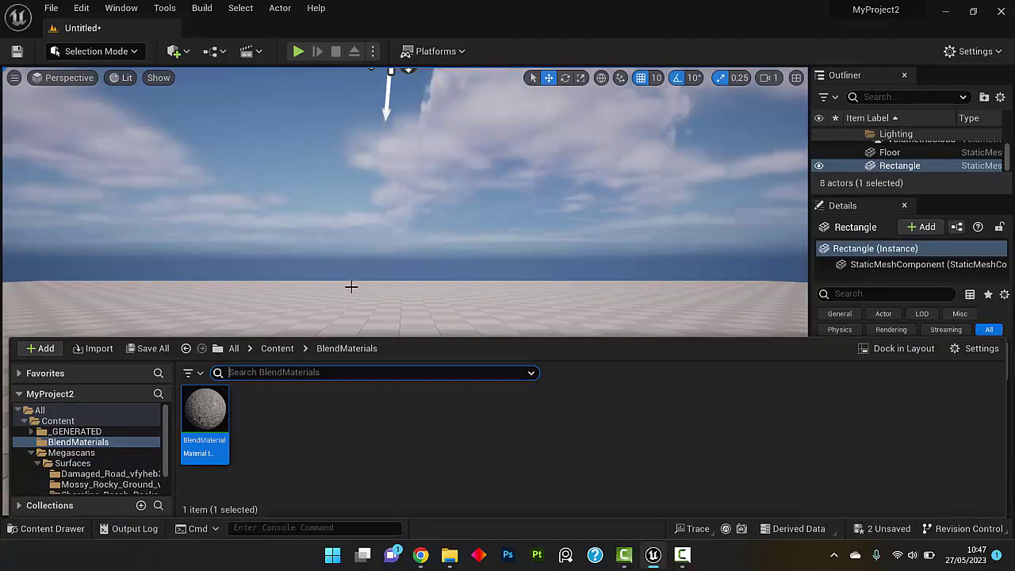
{"action": "mouse_move", "coordinate": [351, 286]}
{"action": "right_mouse_down"}
{"action": "mouse_move", "coordinate": [352, 333]}
{"action": "mouse_move", "coordinate": [261, 382]}
{"action": "right_mouse_up"}
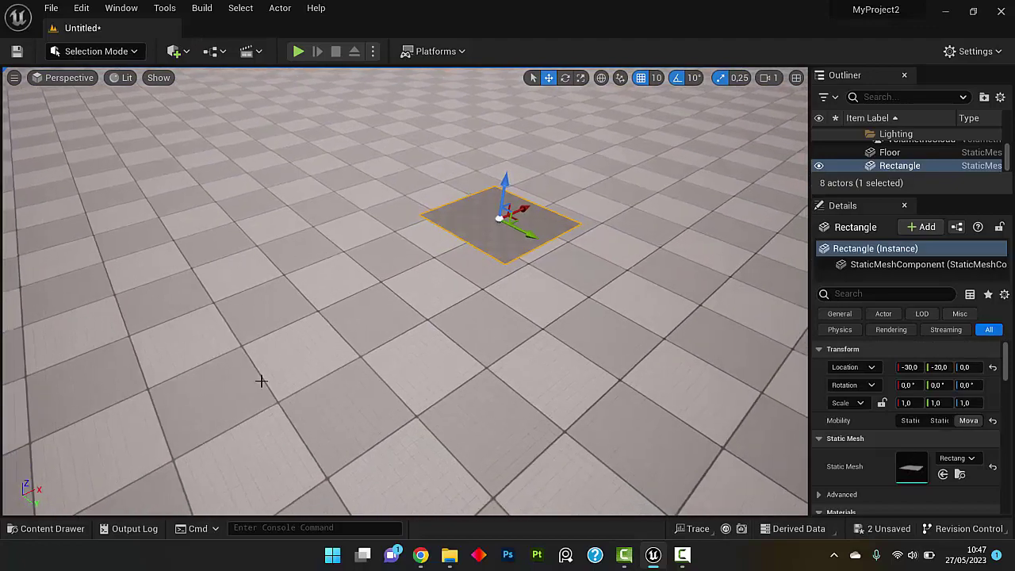
{"action": "left_click", "coordinate": [53, 528]}
{"action": "left_click_drag", "start_coordinate": [204, 413], "coordinate": [479, 225]}
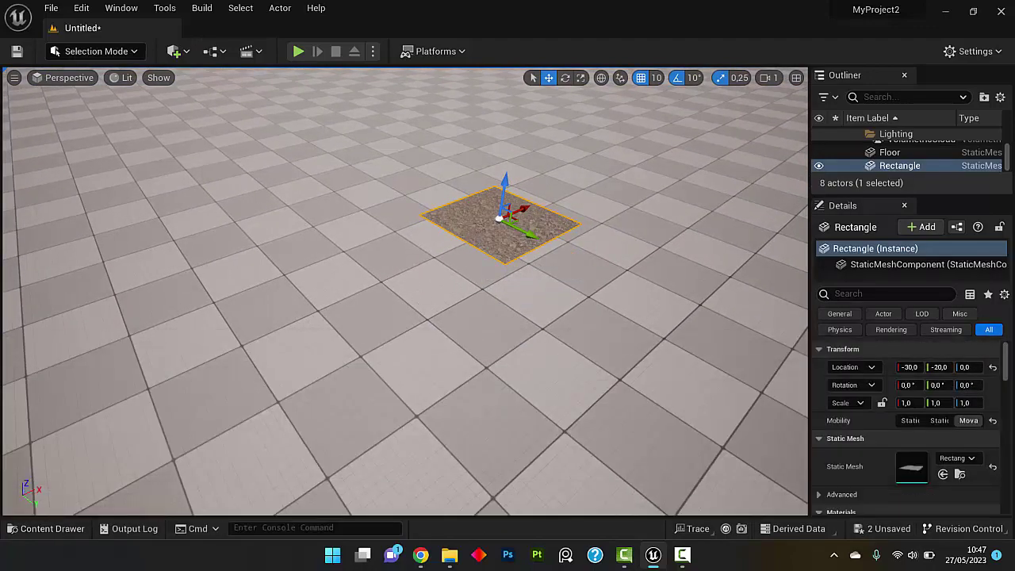
{"action": "right_click_drag", "start_coordinate": [406, 293], "coordinate": [444, 238]}
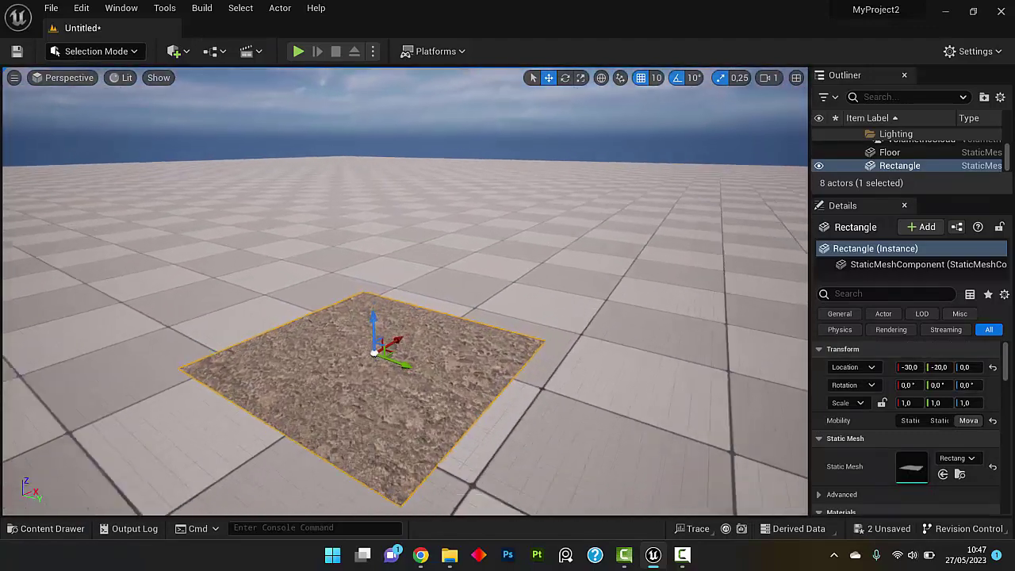
{"action": "right_click_drag", "start_coordinate": [406, 293], "coordinate": [406, 333]}
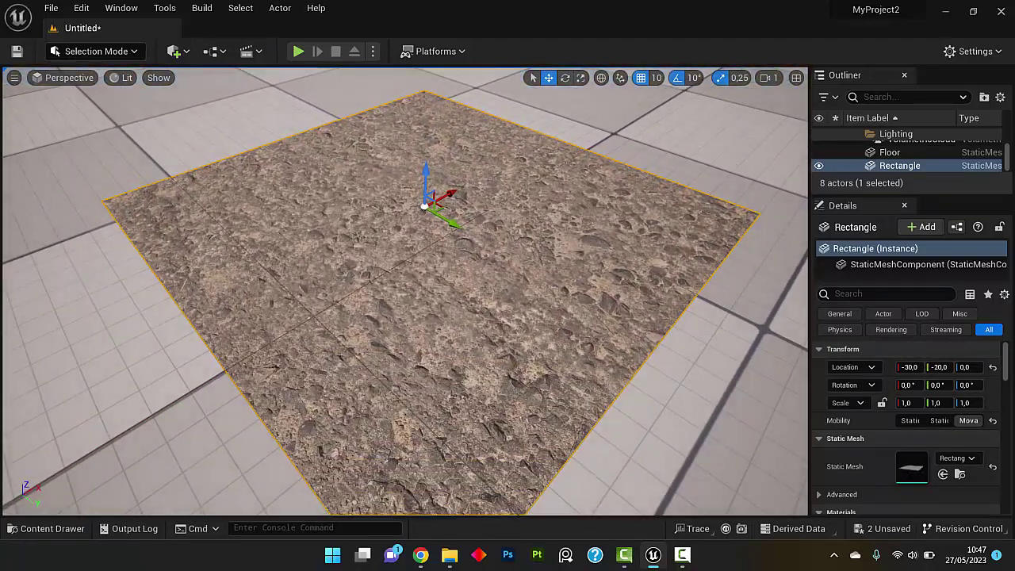
{"action": "left_click", "coordinate": [117, 53]}
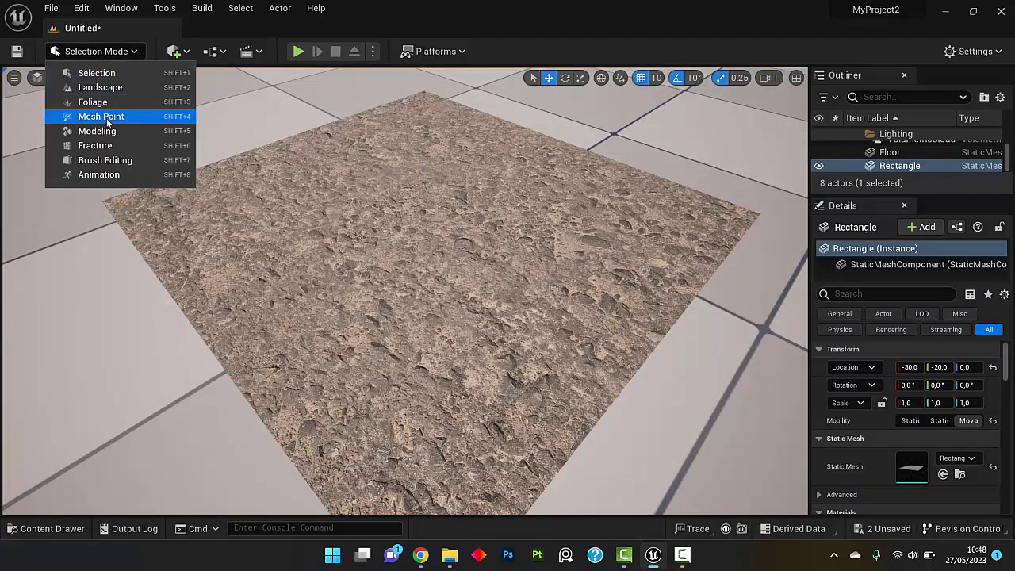
Step: Switch to Mesh Paint mode and set the paint colour to black
{"action": "left_click", "coordinate": [96, 72]}
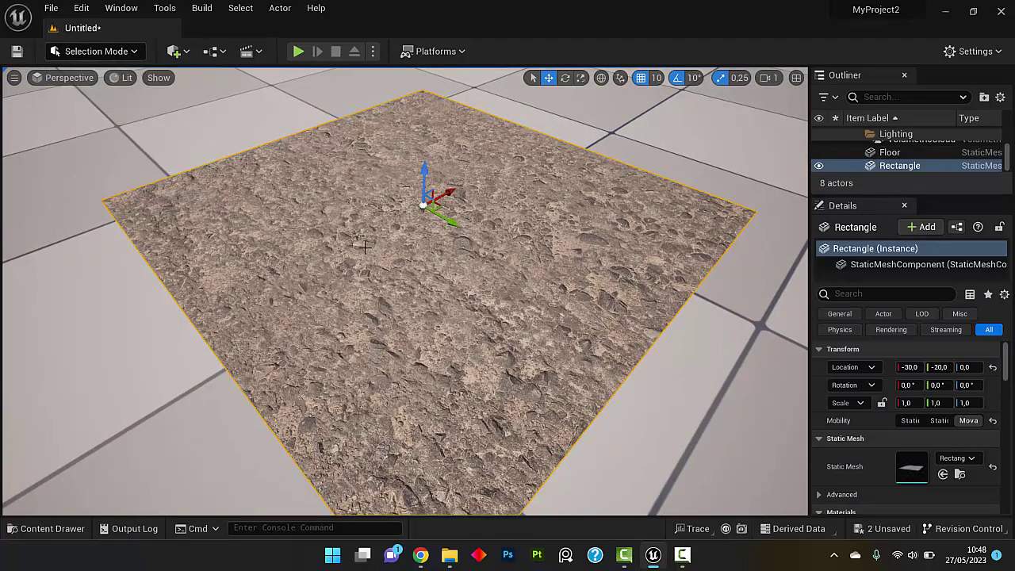
{"action": "left_click", "coordinate": [124, 53]}
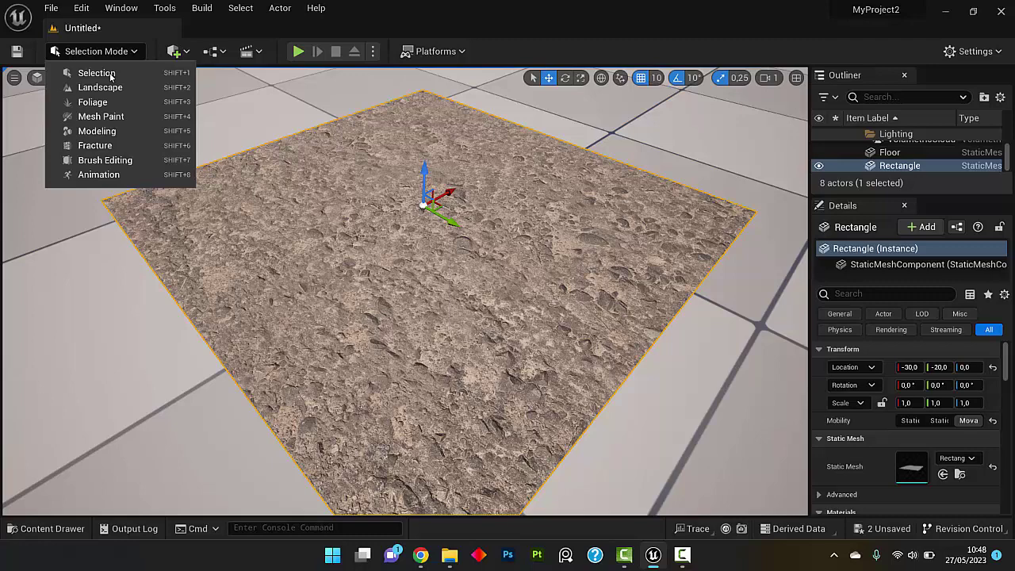
{"action": "left_click", "coordinate": [94, 118]}
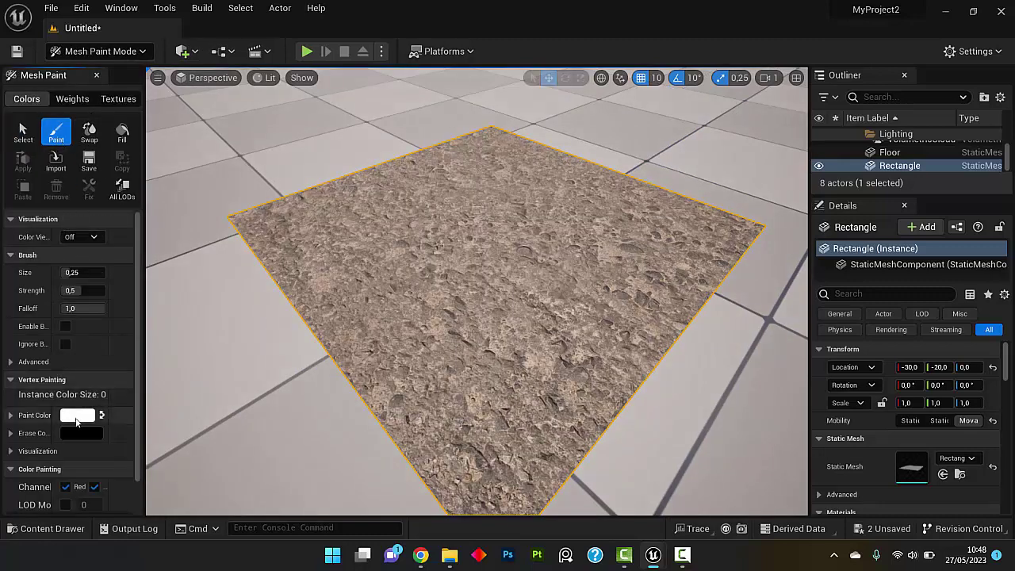
{"action": "left_click", "coordinate": [77, 415]}
{"action": "left_click_drag", "start_coordinate": [267, 352], "coordinate": [265, 391]}
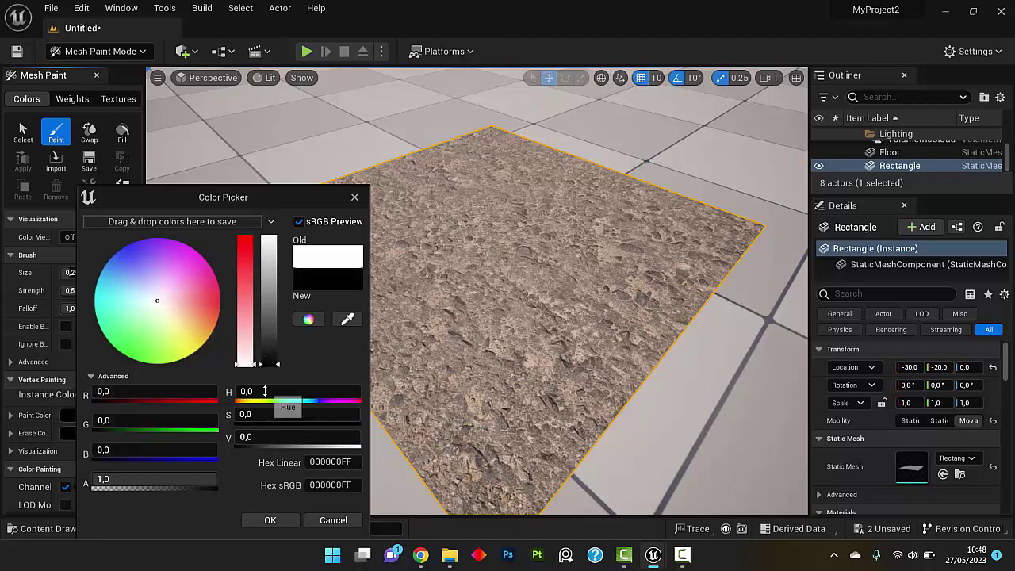
{"action": "left_click", "coordinate": [268, 521]}
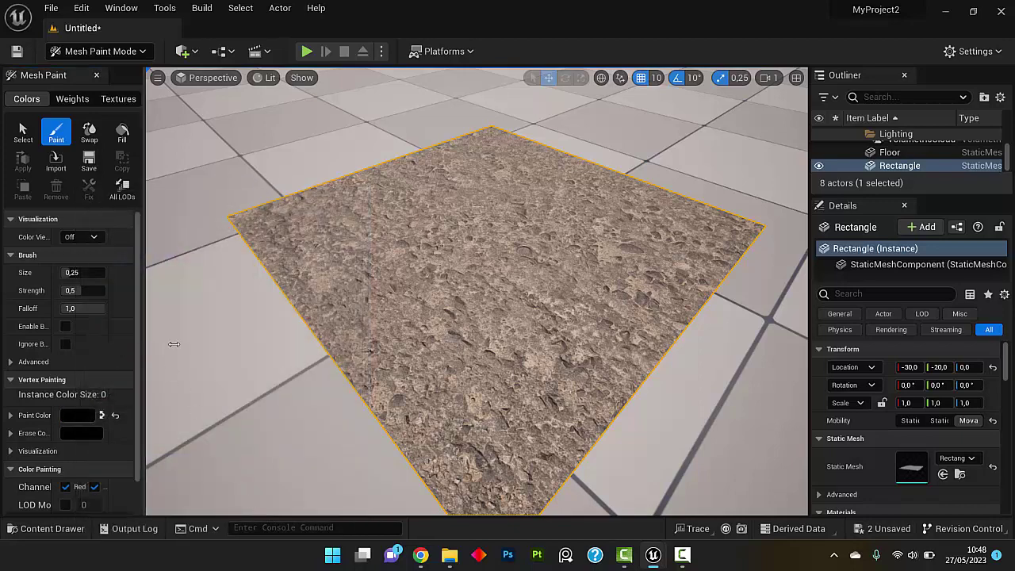
Step: Limit painting to the Red channel by unchecking Green and Blue
{"action": "left_click_drag", "start_coordinate": [144, 349], "coordinate": [197, 346]}
{"action": "scroll", "coordinate": [123, 333], "scroll_direction": "down", "scroll_amount": 1}
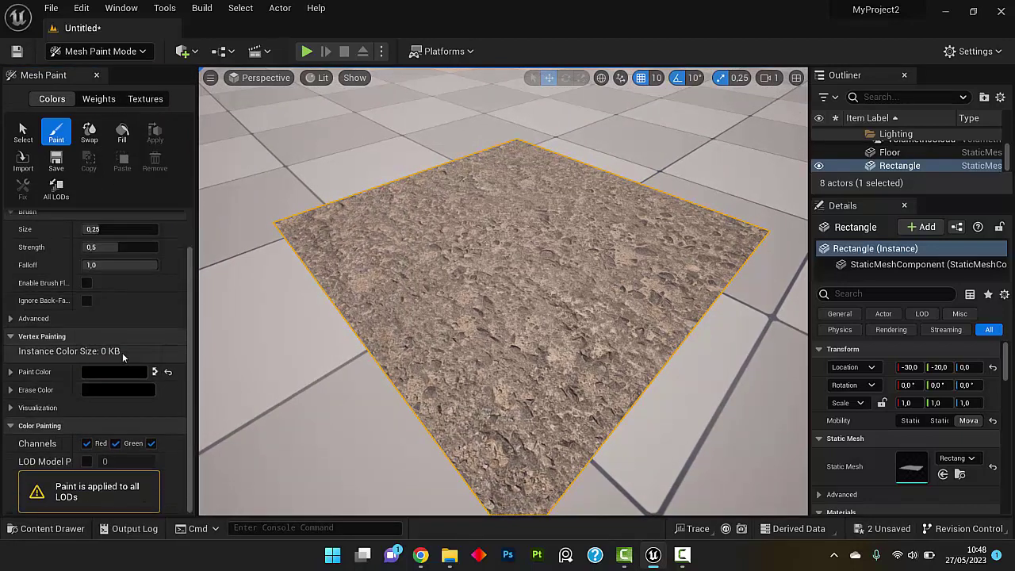
{"action": "left_click_drag", "start_coordinate": [194, 411], "coordinate": [250, 412]}
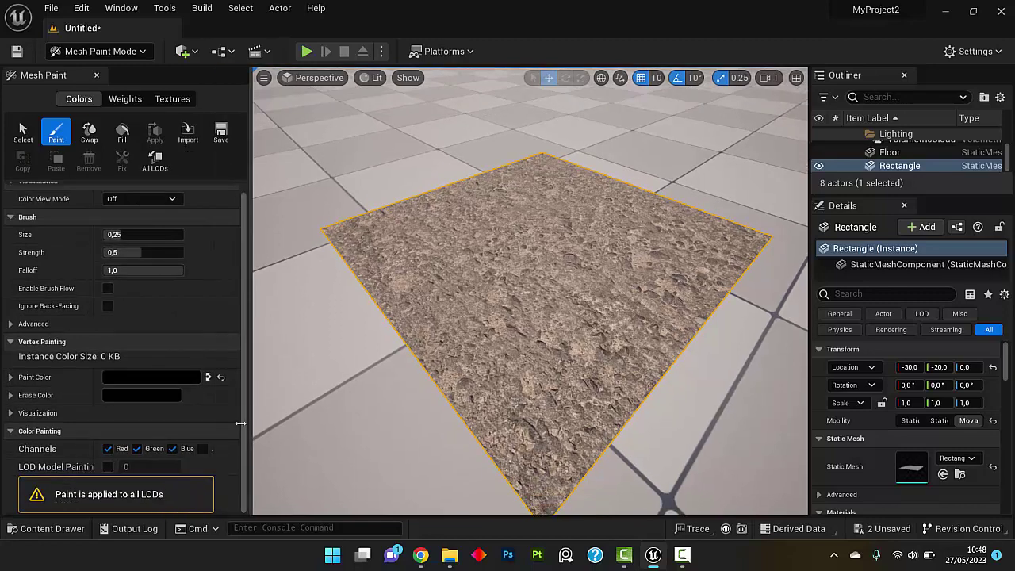
{"action": "left_click", "coordinate": [138, 449]}
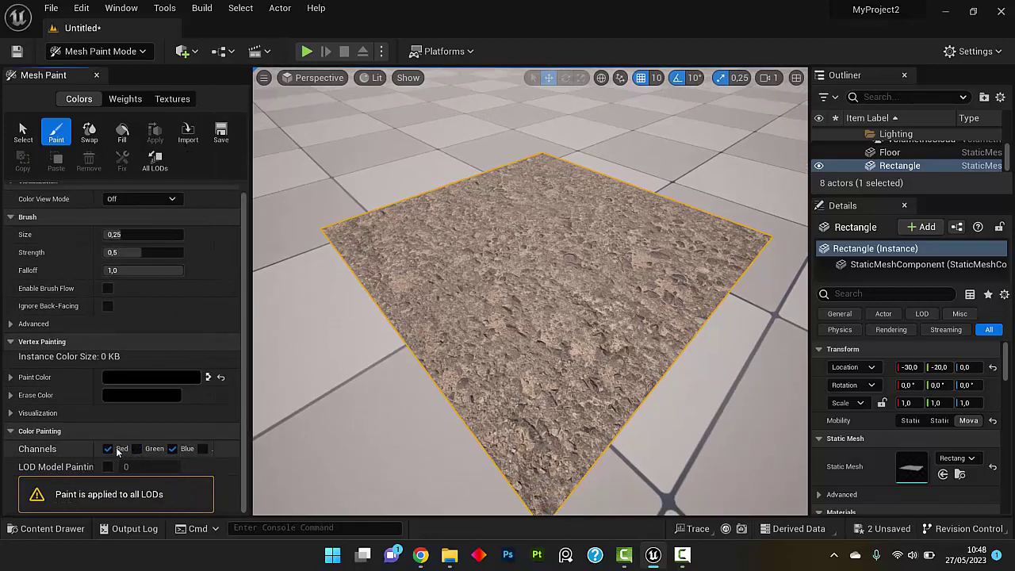
{"action": "left_click", "coordinate": [173, 450]}
Step: Paint a mossy patch near the centre in Red, then a rock band across the rectangle in Green only
{"action": "mouse_move", "coordinate": [491, 287]}
{"action": "left_mouse_down"}
{"action": "mouse_move", "coordinate": [570, 264]}
{"action": "mouse_move", "coordinate": [571, 246]}
{"action": "left_mouse_up"}
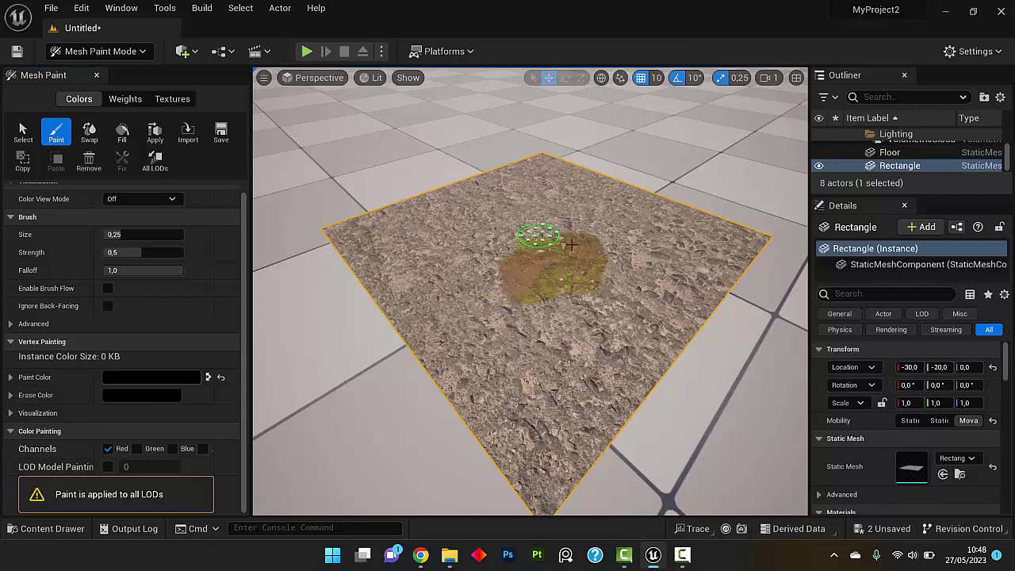
{"action": "left_click", "coordinate": [121, 451]}
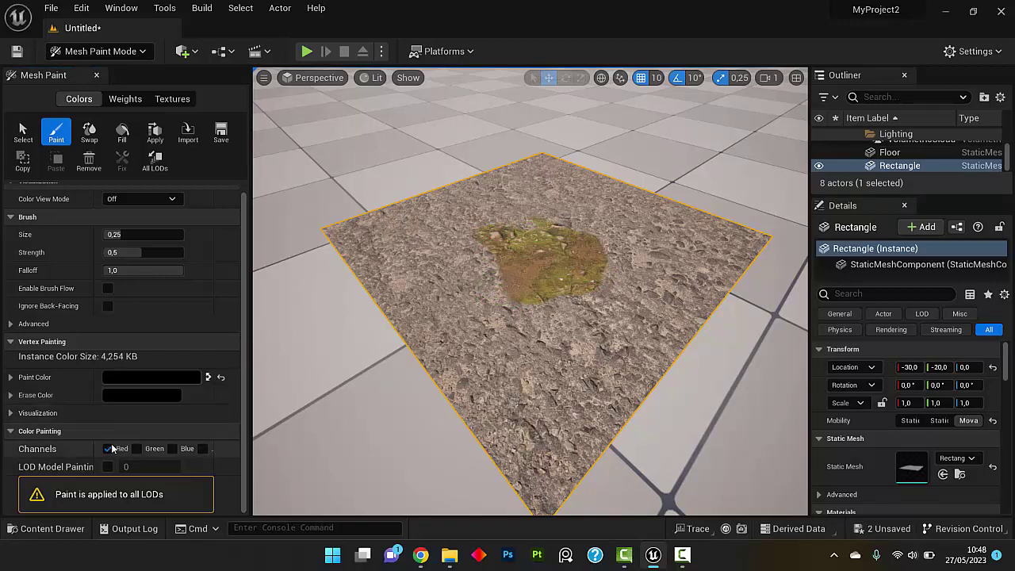
{"action": "left_click", "coordinate": [136, 449]}
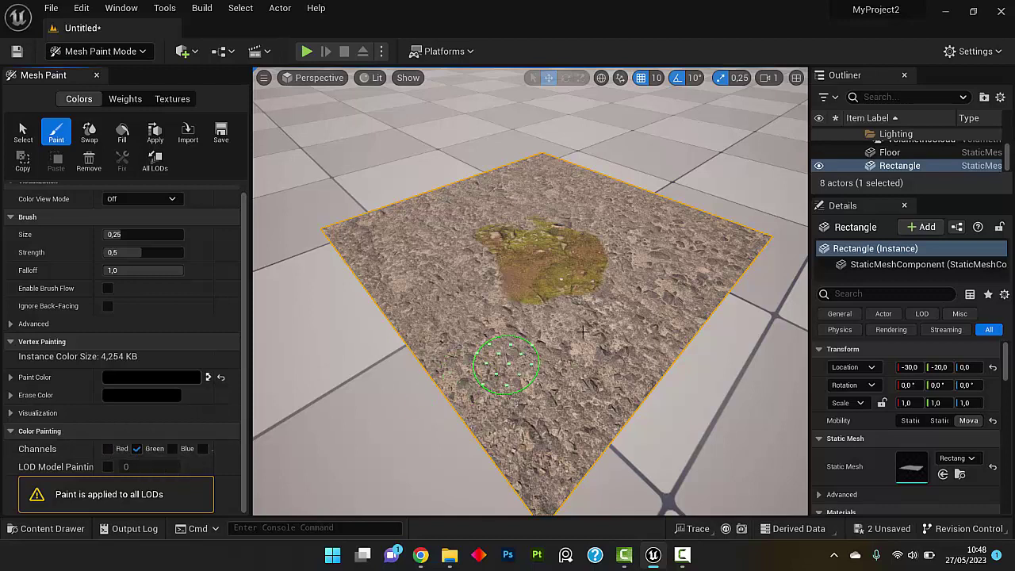
{"action": "mouse_move", "coordinate": [583, 331]}
{"action": "left_mouse_down"}
{"action": "mouse_move", "coordinate": [596, 229]}
{"action": "mouse_move", "coordinate": [559, 213]}
{"action": "left_mouse_up"}
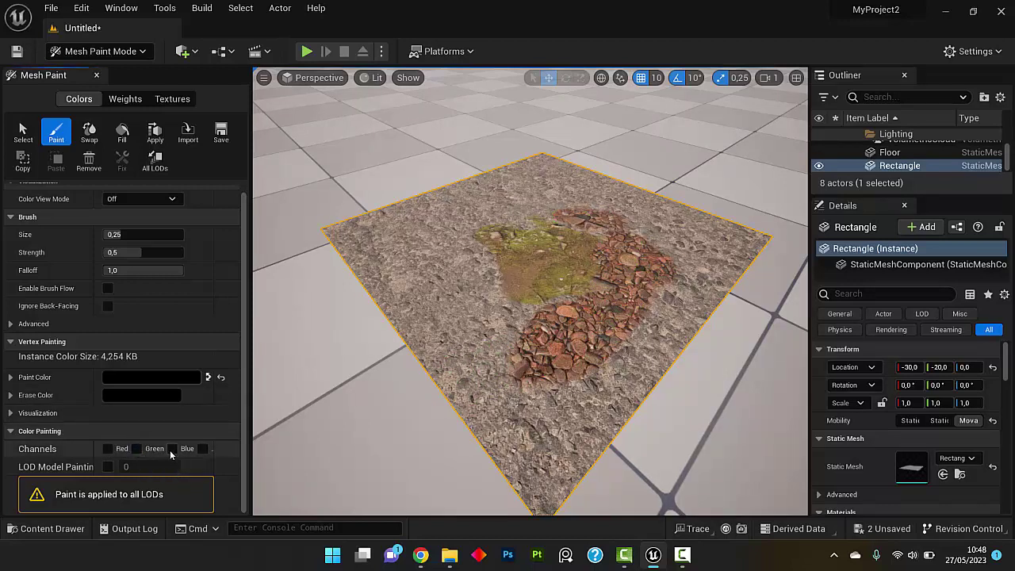
Step: Paint a wet puddle area on the left in Blue only, then return to Selection Mode
{"action": "left_click", "coordinate": [172, 449]}
{"action": "mouse_move", "coordinate": [431, 328]}
{"action": "left_mouse_down"}
{"action": "mouse_move", "coordinate": [522, 295]}
{"action": "mouse_move", "coordinate": [479, 221]}
{"action": "mouse_move", "coordinate": [499, 276]}
{"action": "left_mouse_up"}
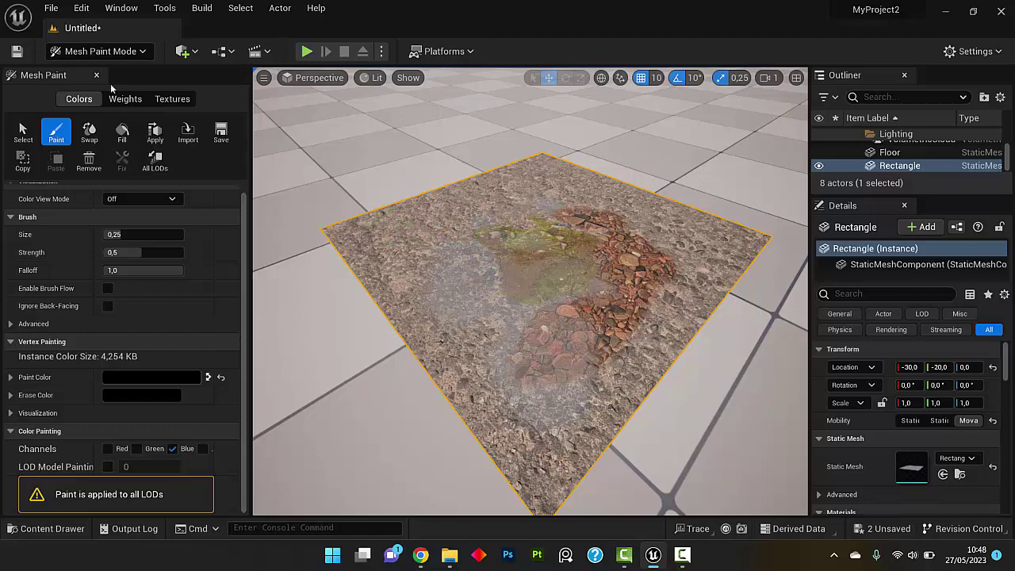
{"action": "left_click", "coordinate": [101, 52]}
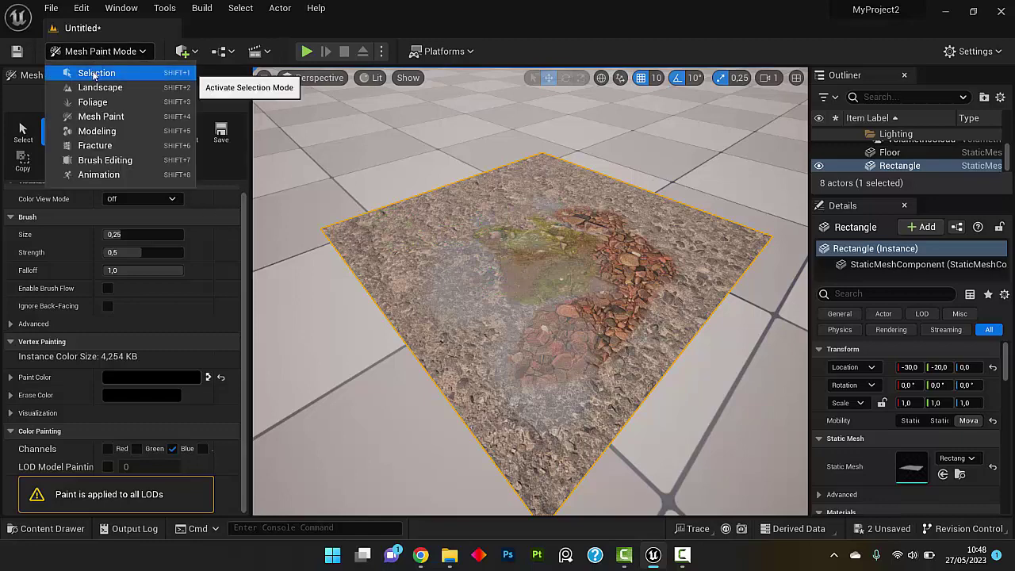
{"action": "left_click", "coordinate": [94, 73]}
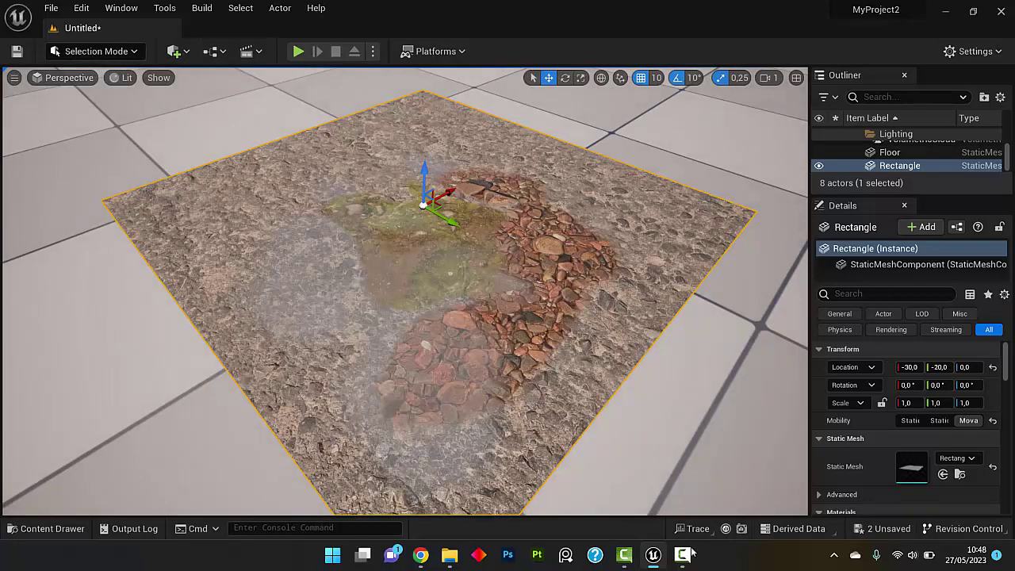